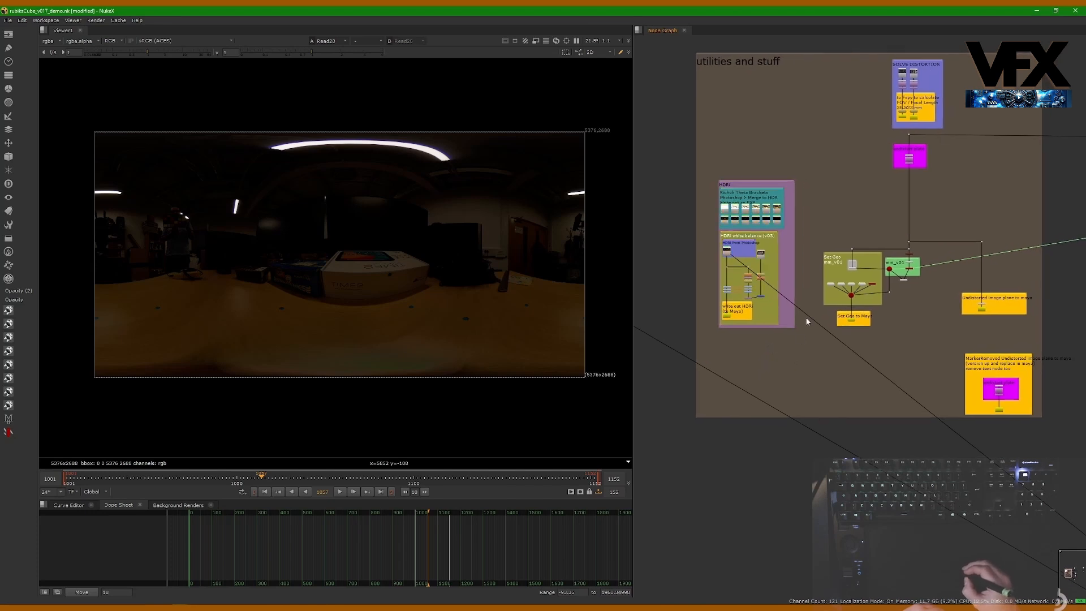
Step: Find the HDRi backdrop in the node graph and examine its Richoh Theta Brackets exposures and their notes
left_click_drag(703, 348, 1034, 300)
left_click_drag(710, 164, 807, 351)
scroll(752, 254, "up", 3)
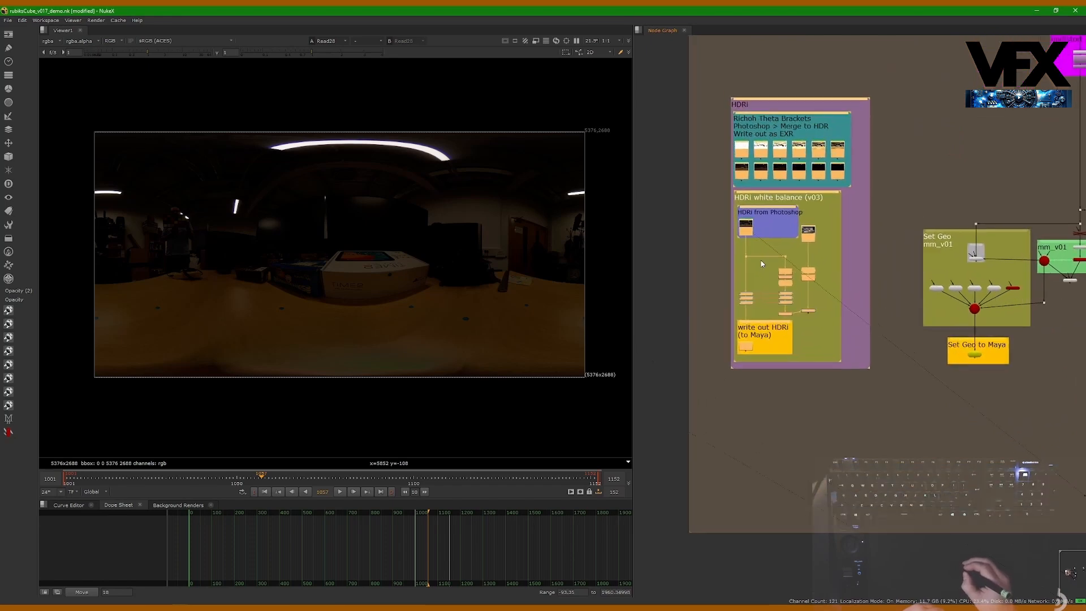
scroll(753, 243, "up", 3)
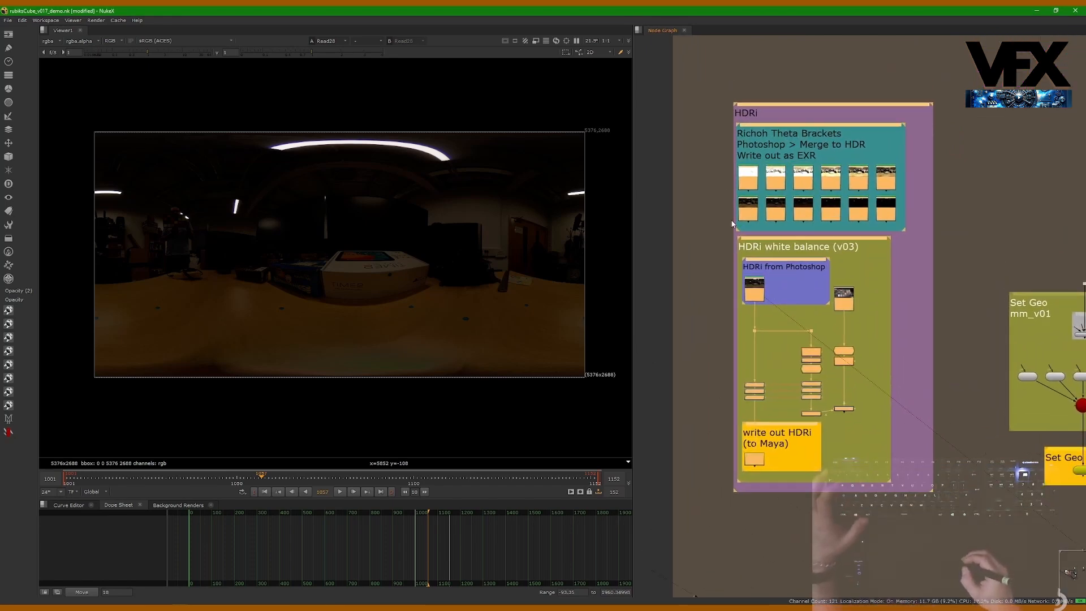
scroll(741, 225, "up", 2)
left_click(724, 212)
scroll(736, 201, "up", 2)
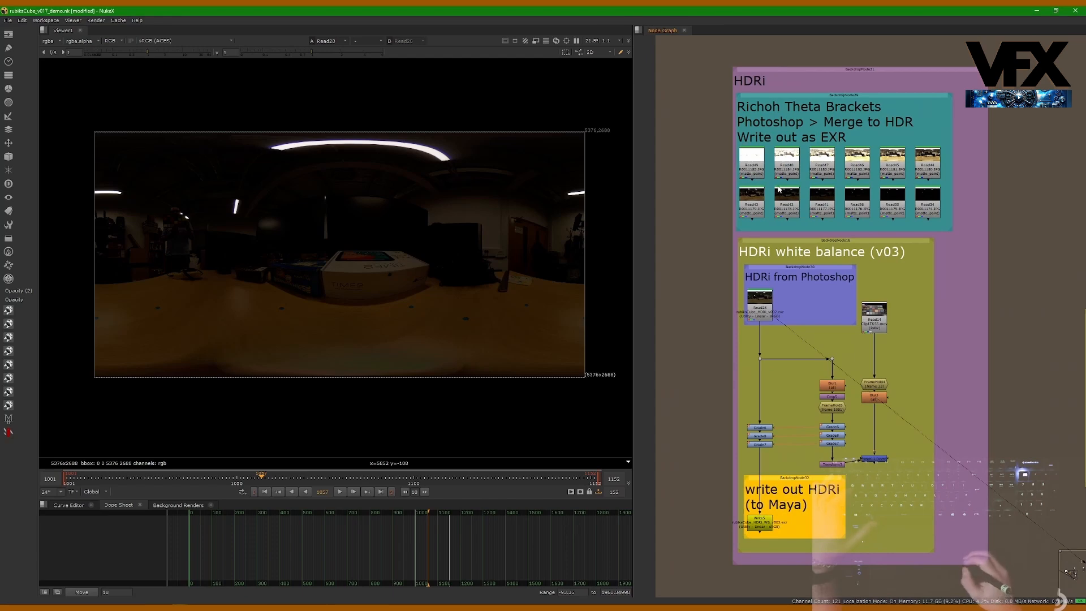
scroll(778, 195, "up", 3)
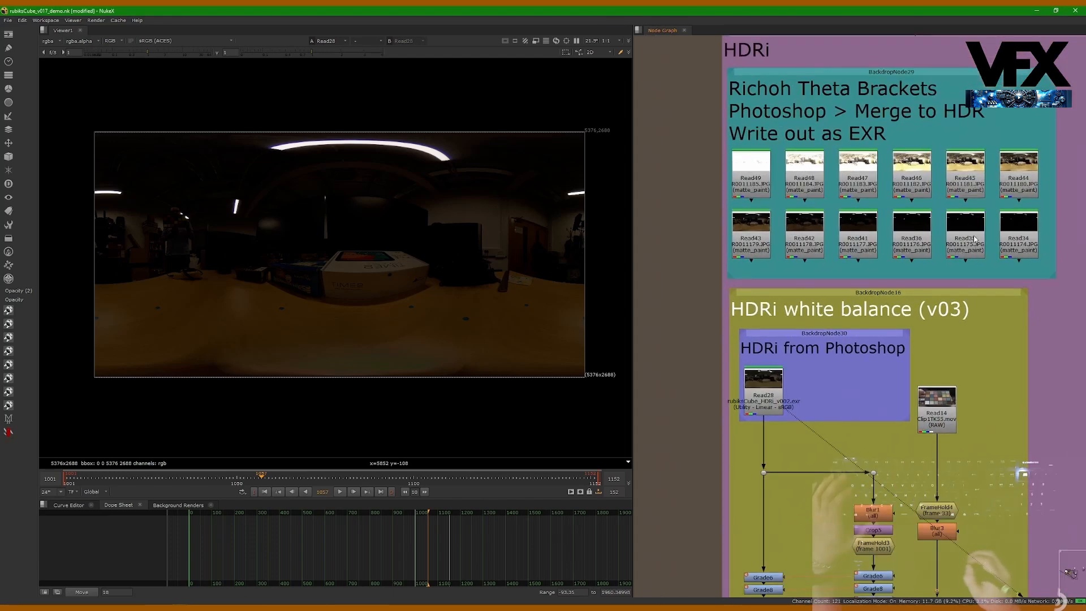
middle_click_drag(852, 258, 832, 300)
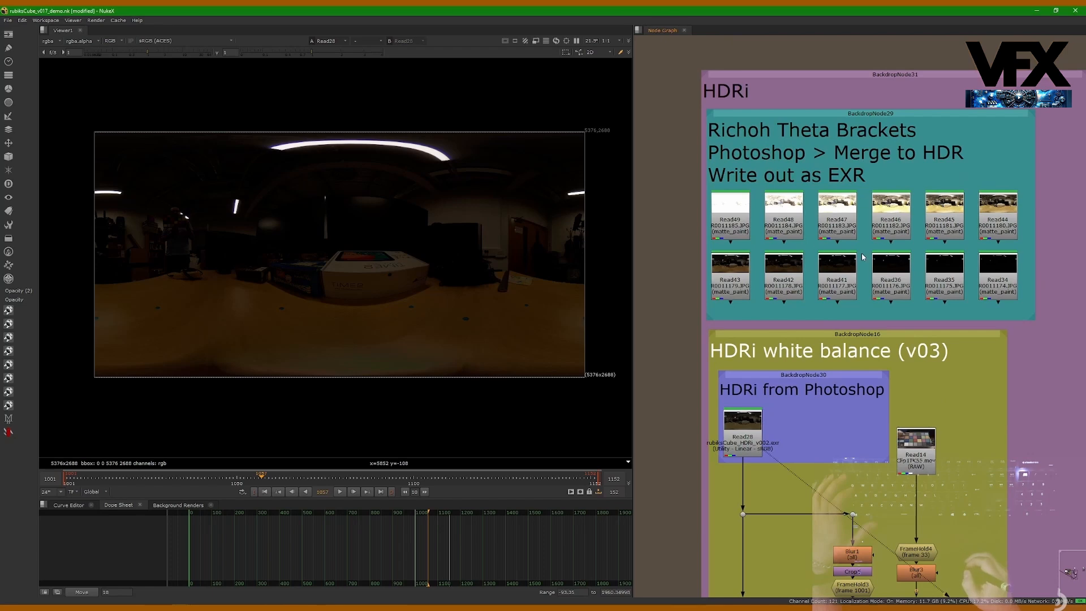
scroll(837, 256, "up", 1)
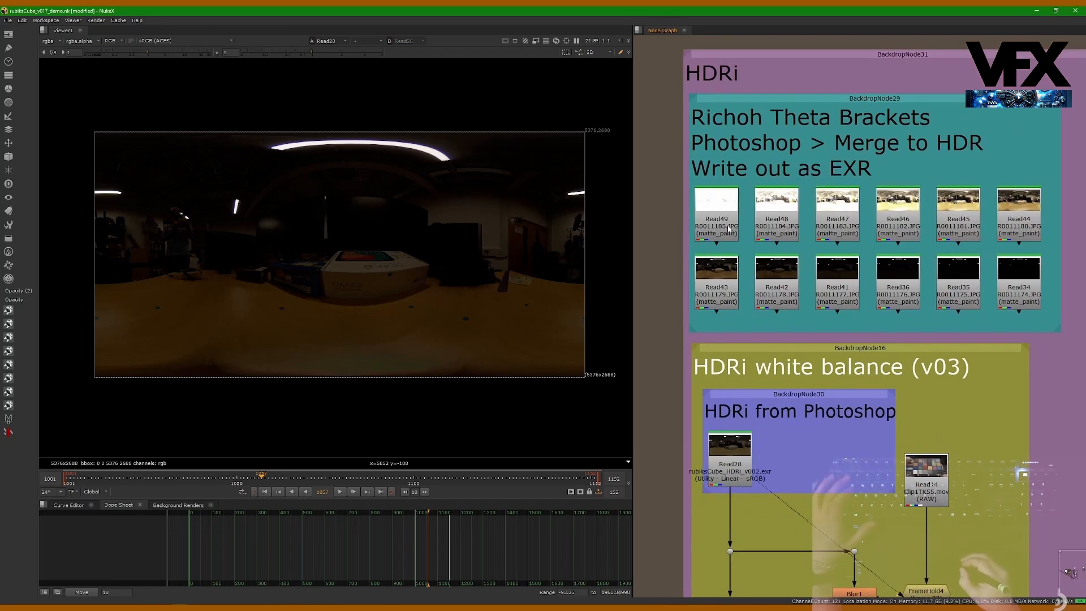
Step: View the brightest bracket, Read49, and sample an area of about 680 × 462 pixels in its blown-out ceiling
left_click(722, 218)
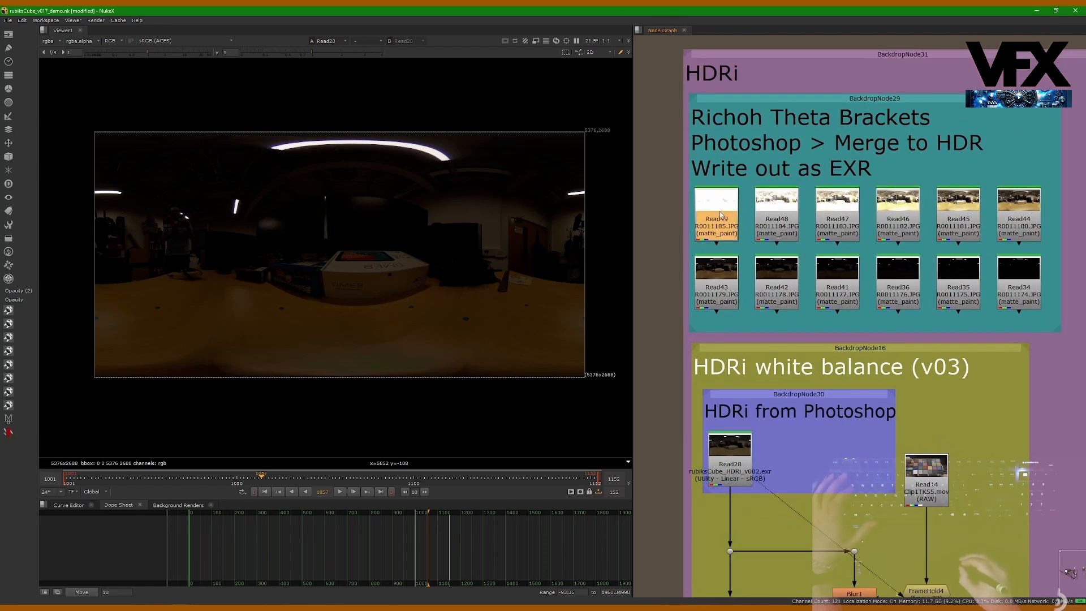
key("1")
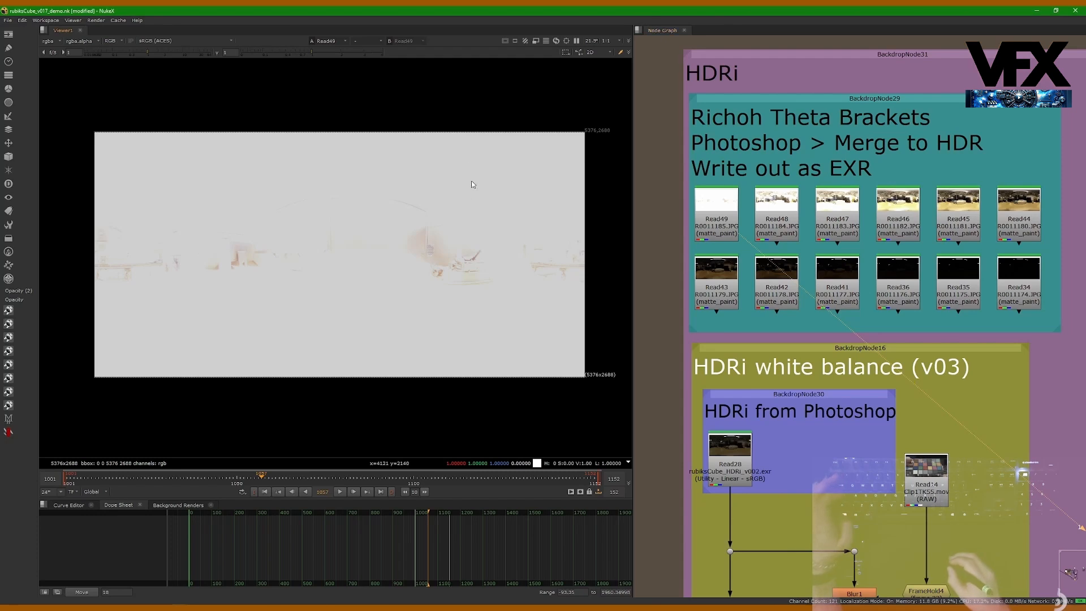
left_click_drag(453, 162, 514, 203, "ctrl+shift")
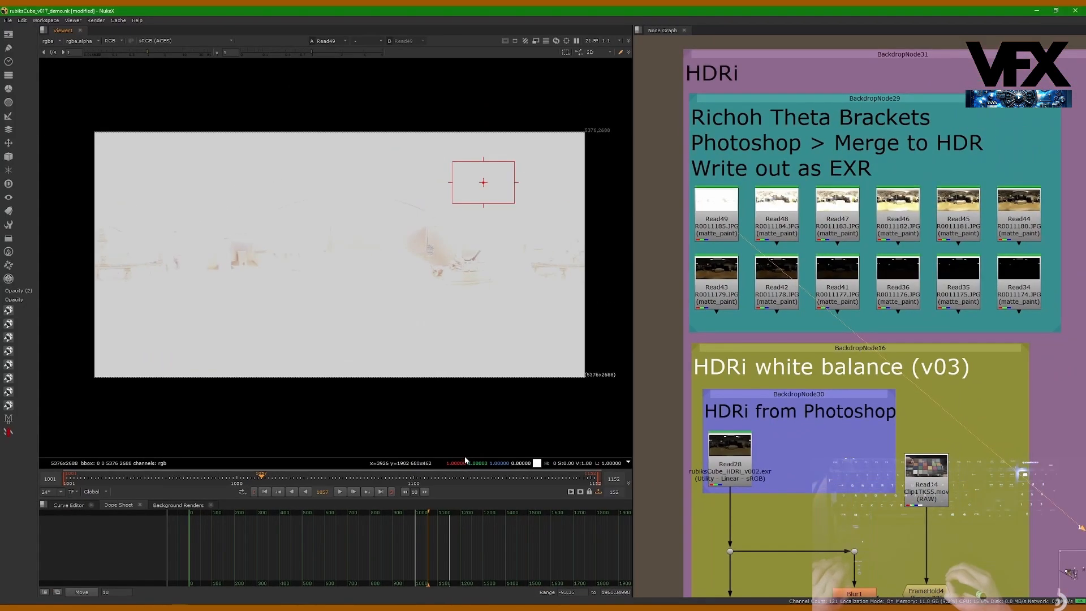
Step: Examine the Read49 exposure up close for detail in the dark areas around the monitor, desk objects and shelves
scroll(455, 267, "up", 2)
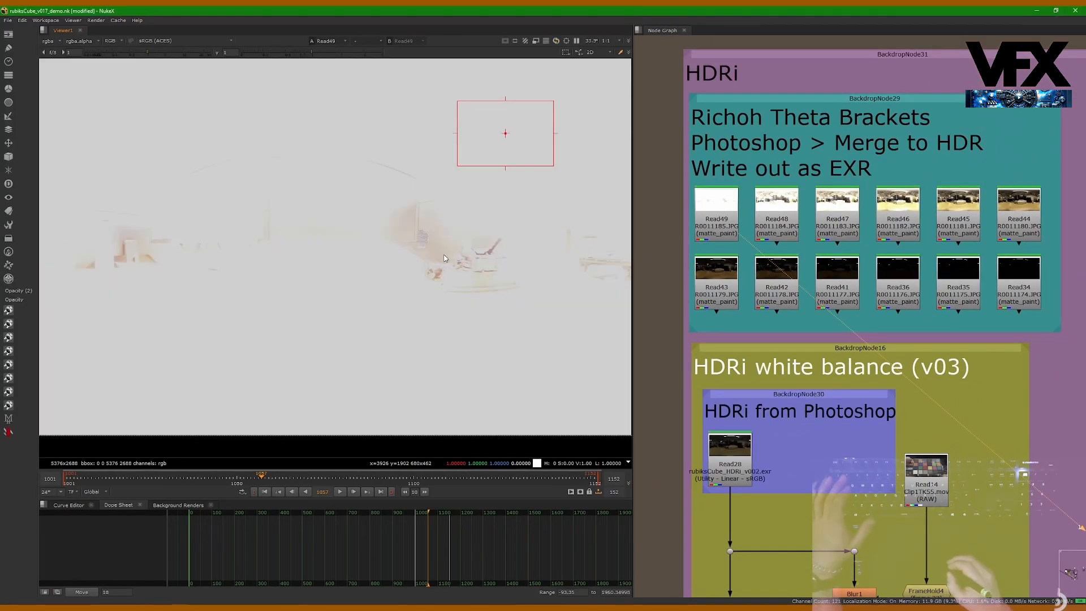
scroll(422, 254, "up", 8)
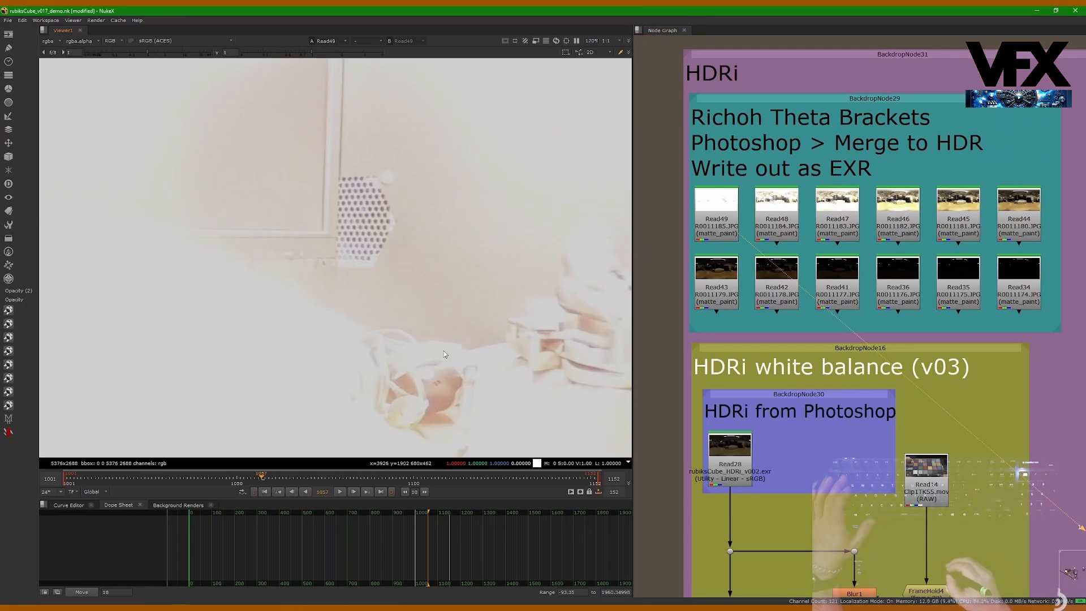
middle_click_drag(365, 215, 340, 232)
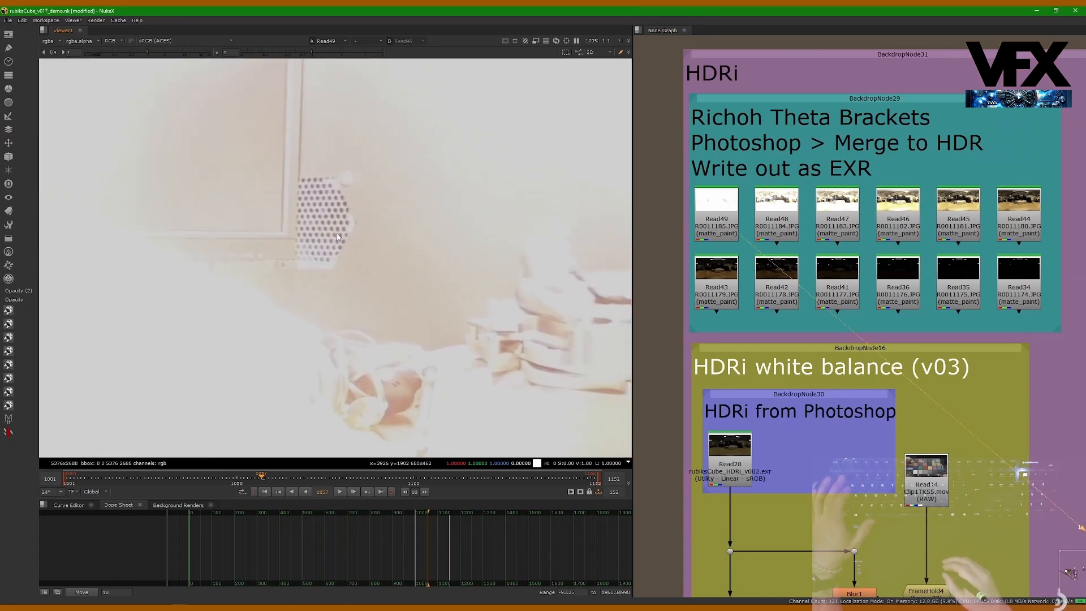
scroll(323, 254, "down", 1)
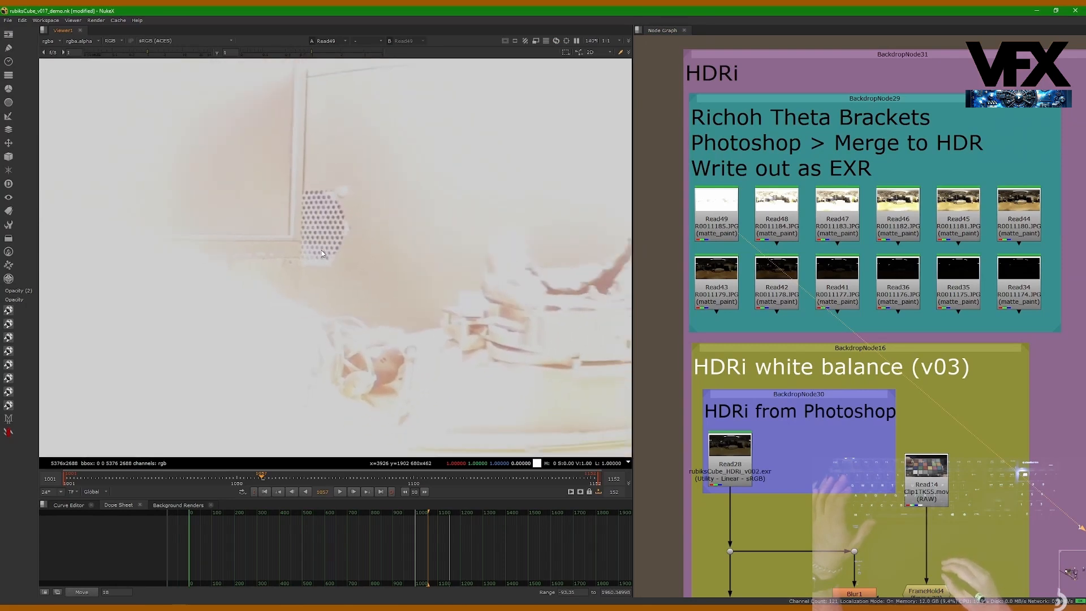
scroll(316, 242, "up", 3)
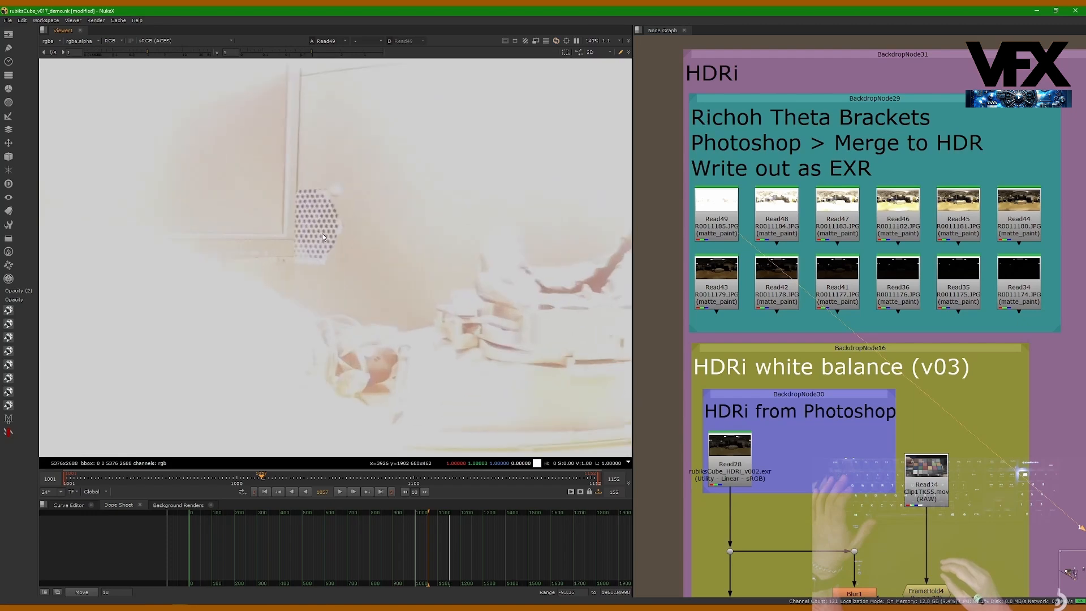
scroll(307, 197, "up", 2)
scroll(385, 284, "down", 8)
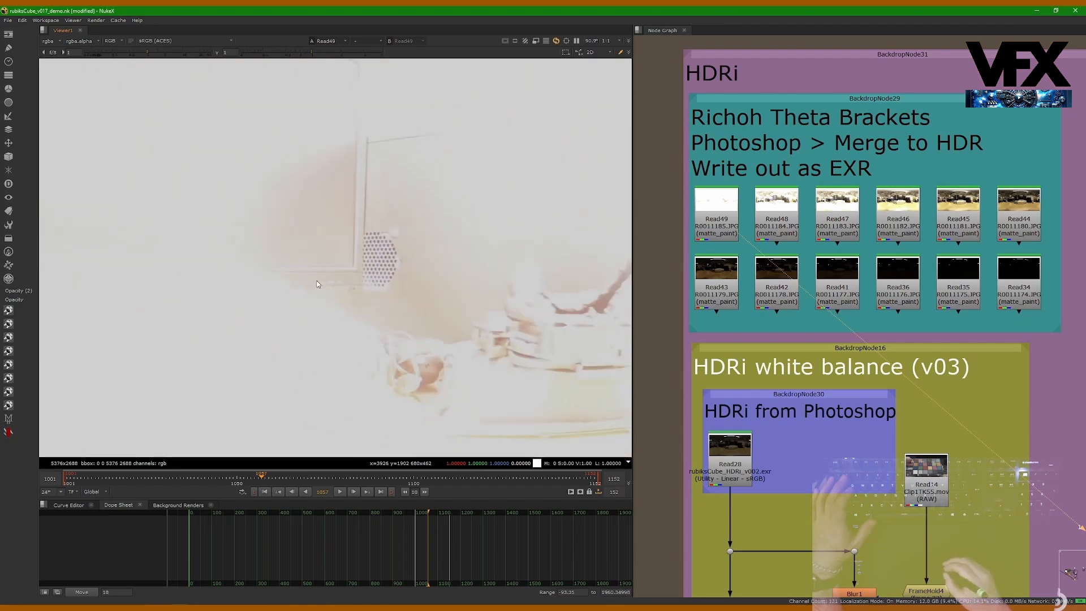
scroll(537, 309, "up", 7)
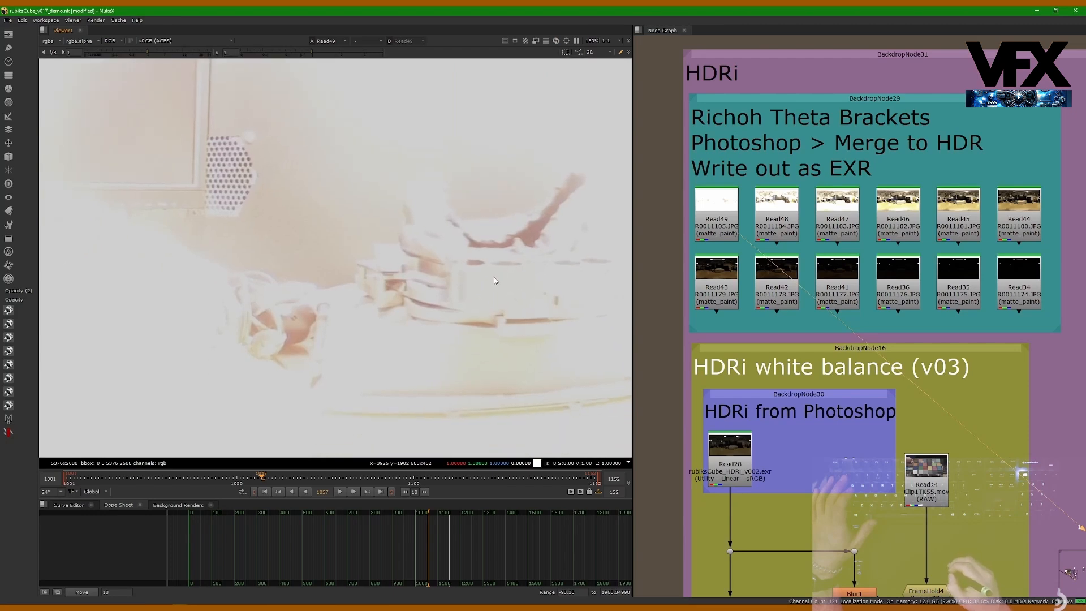
middle_click_drag(333, 324, 331, 286)
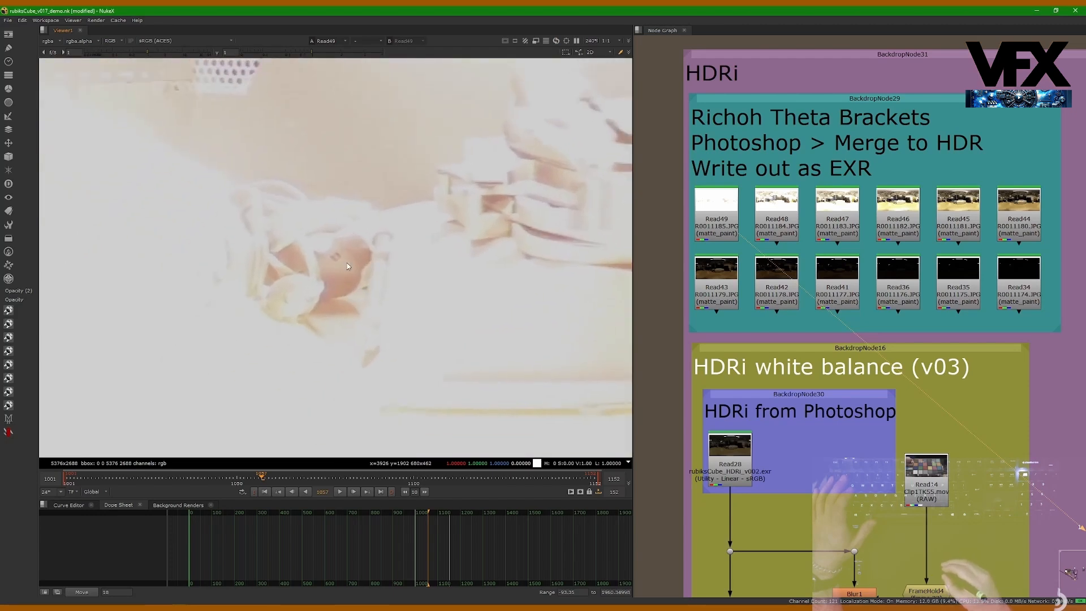
scroll(318, 260, "down", 10)
middle_click_drag(154, 278, 293, 286)
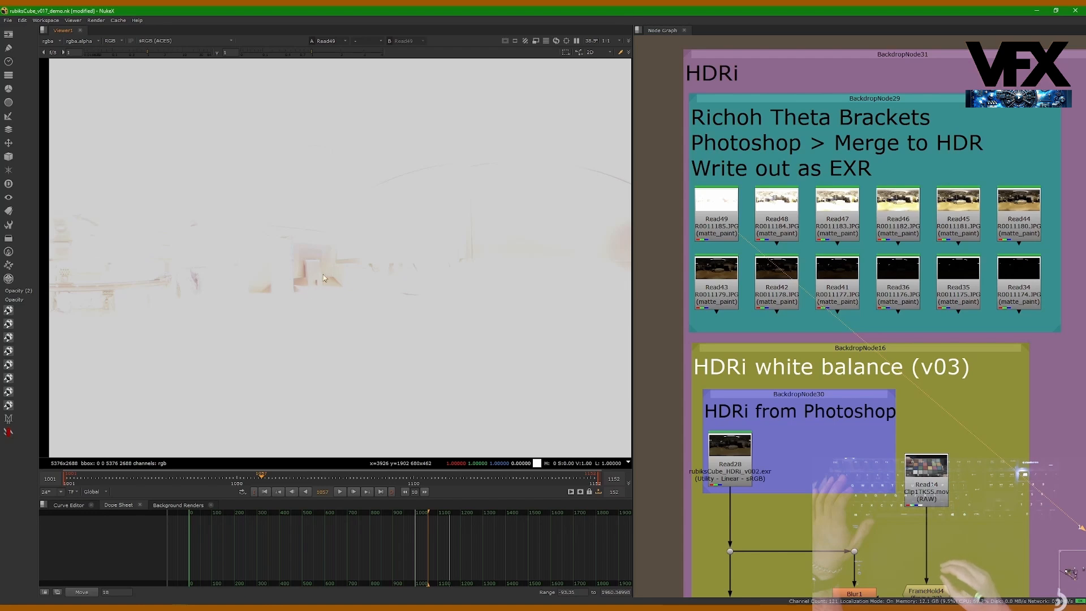
scroll(314, 281, "down", 2)
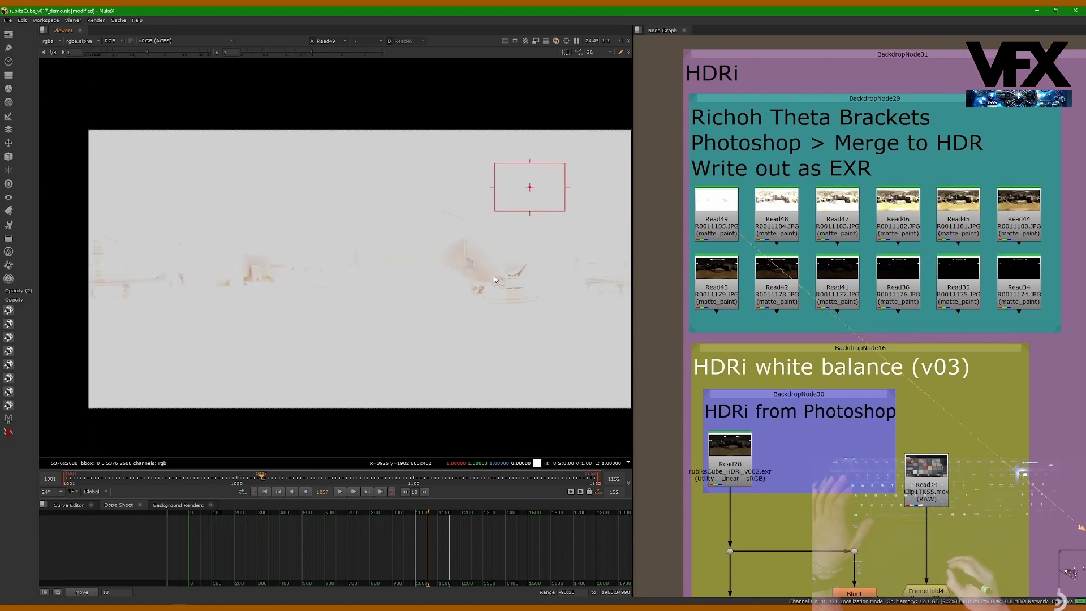
middle_click_drag(537, 285, 503, 290)
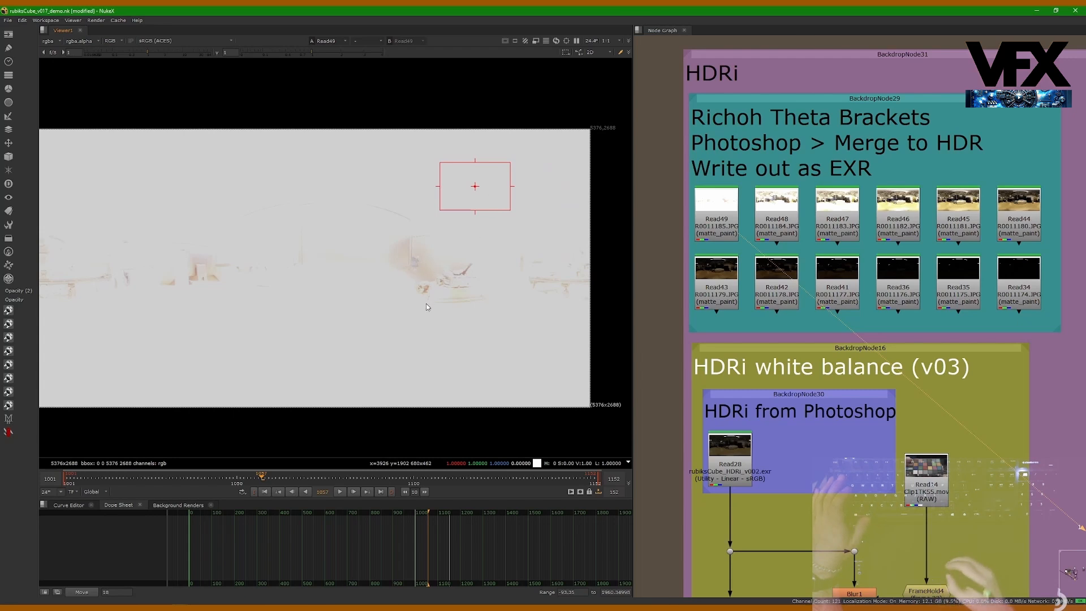
scroll(485, 320, "down", 1)
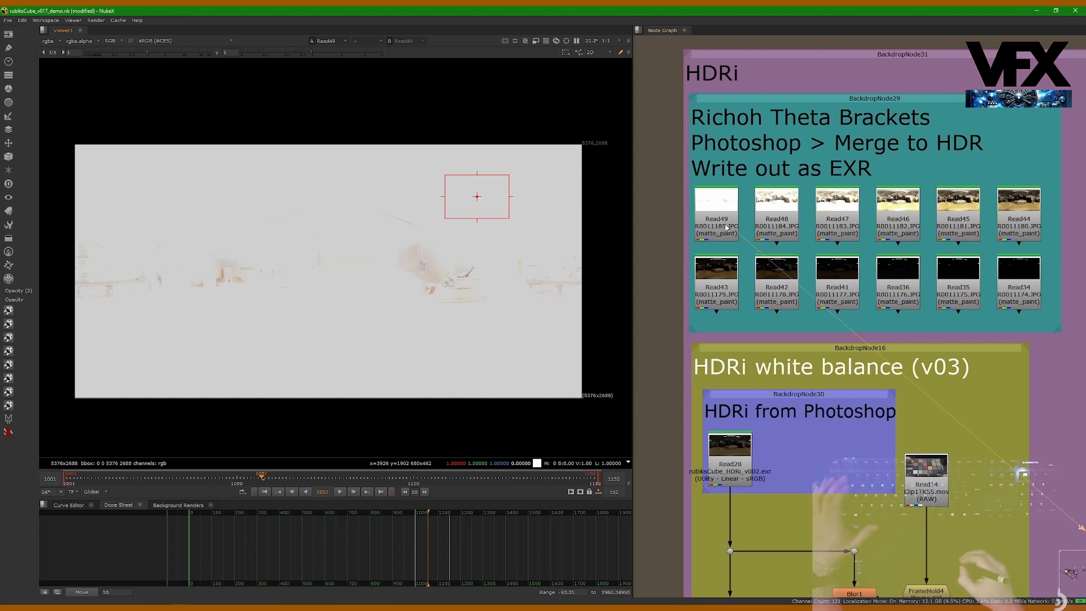
Step: View the progressively darker bracket exposures Read48, Read47 and Read46 one after another
left_click_drag(774, 224, 777, 224)
key("1")
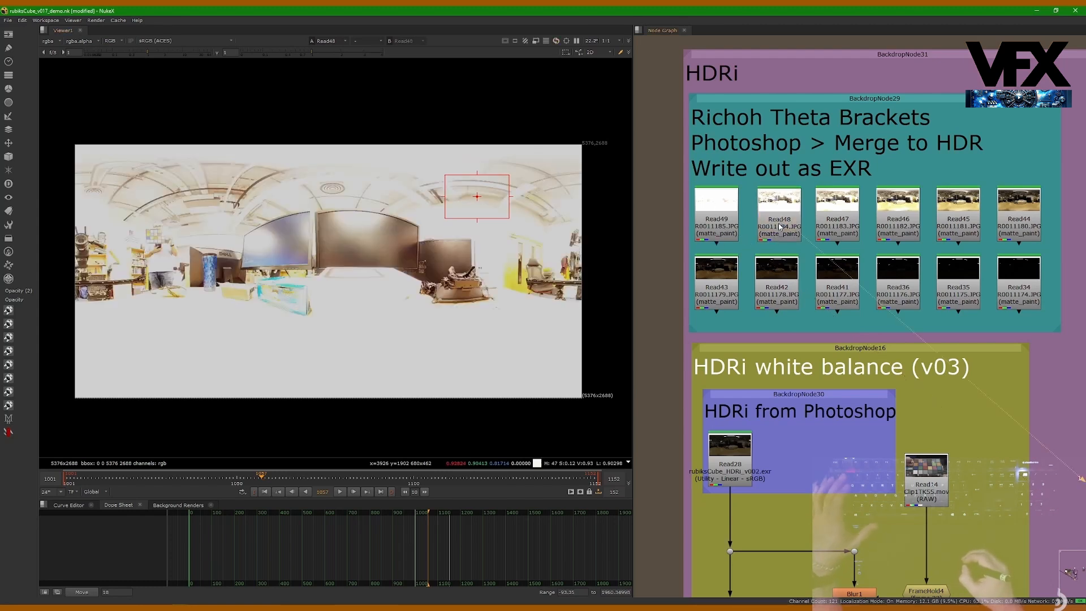
left_click(825, 219)
key("1")
left_click(887, 217)
key("1")
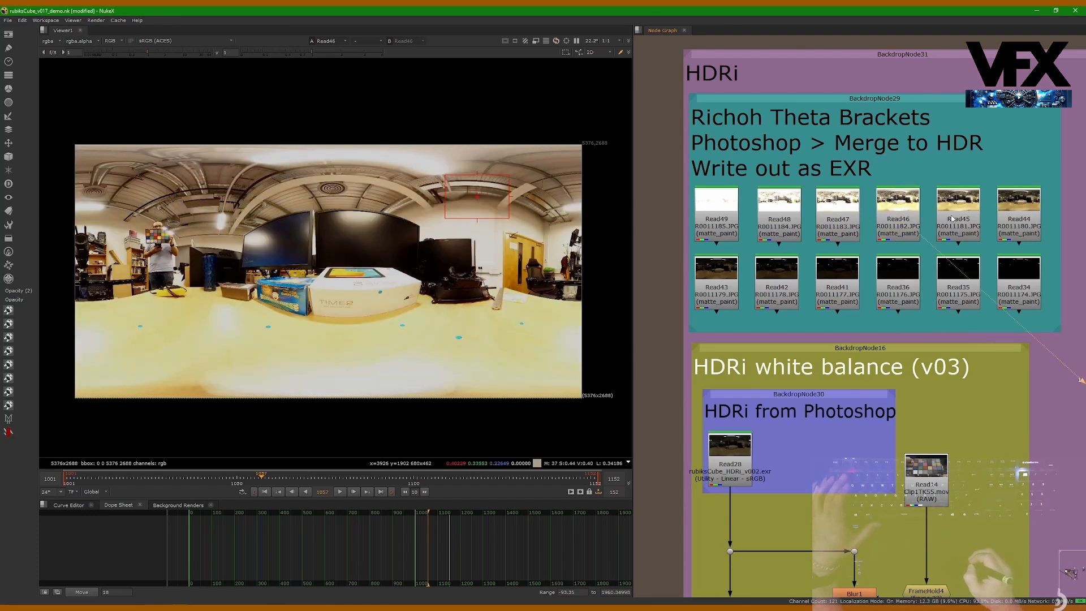
Step: Continue through the mid-range bracket exposures, viewing Read45, Read44 and Read43 in turn
left_click(954, 220)
key("1")
left_click(1019, 221)
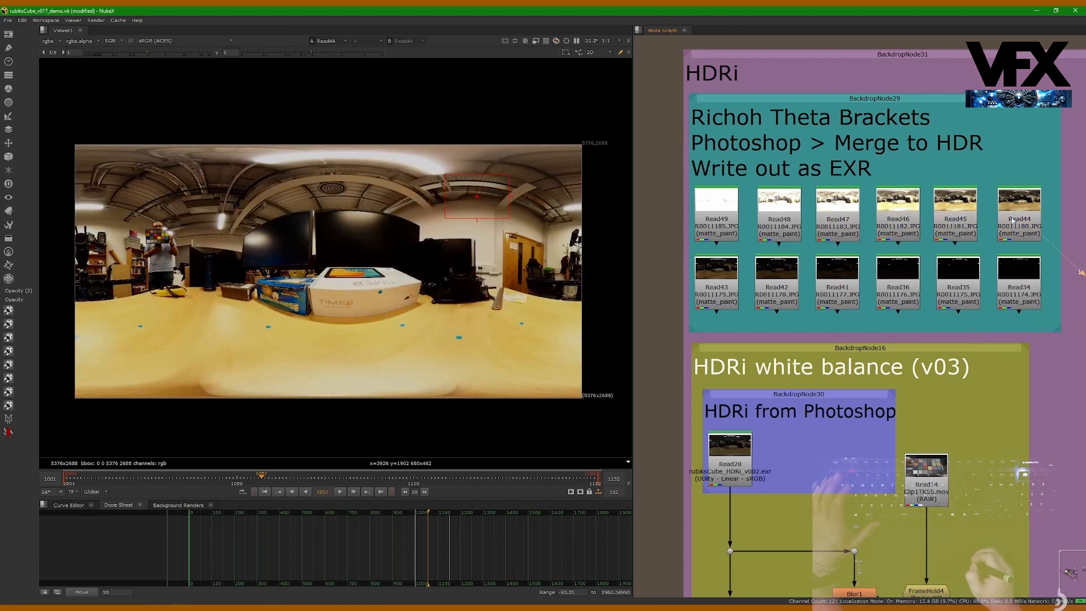
key("1")
left_click(717, 272)
key("1")
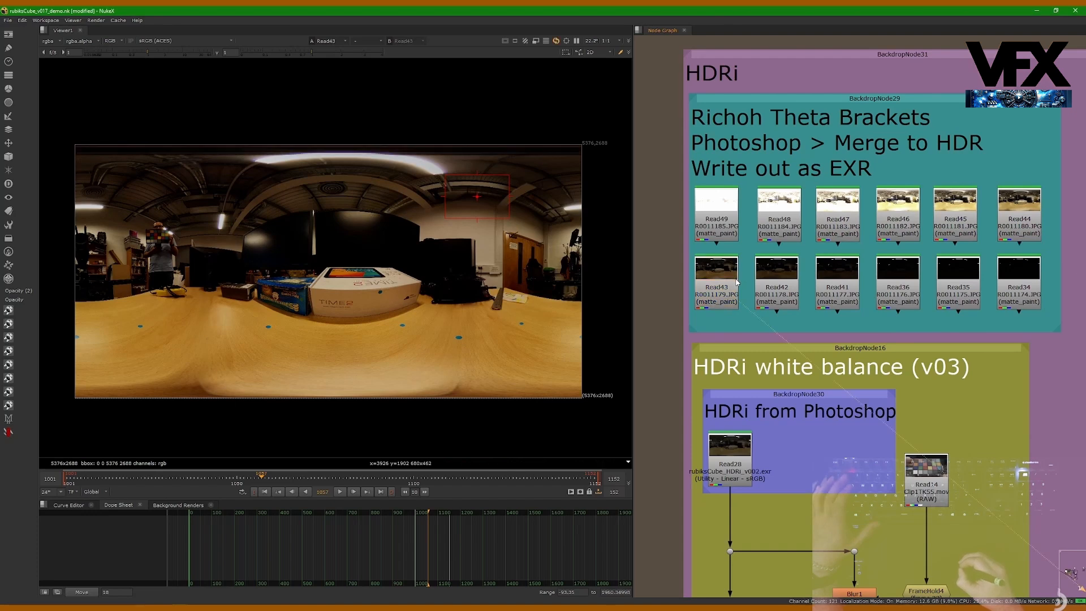
Step: View the darker bracket exposures Read42, Read41 and Read36 in turn
left_click(774, 286)
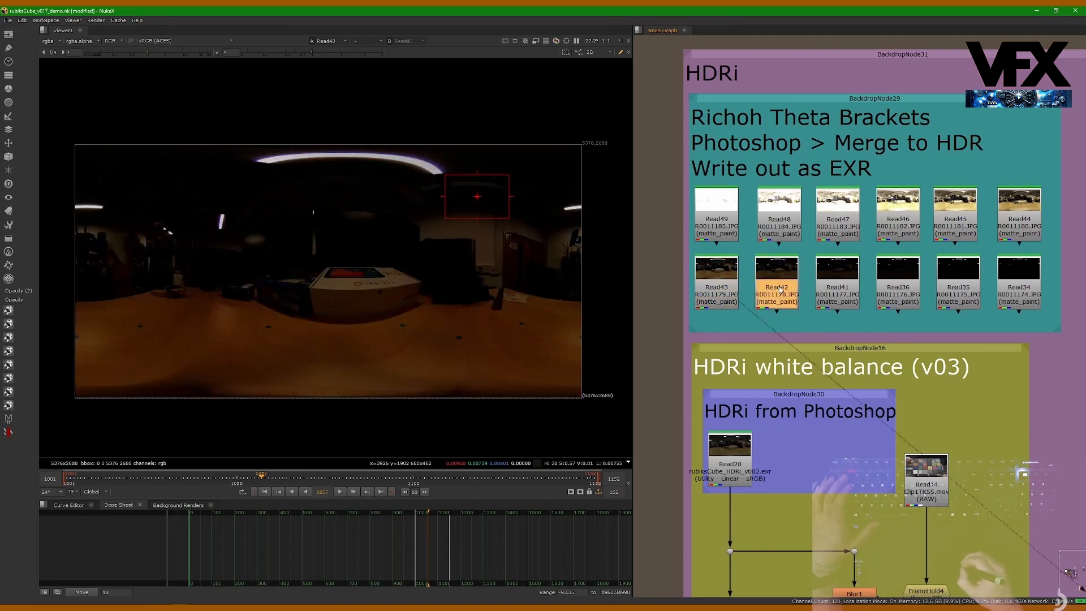
key("1")
left_click(837, 290)
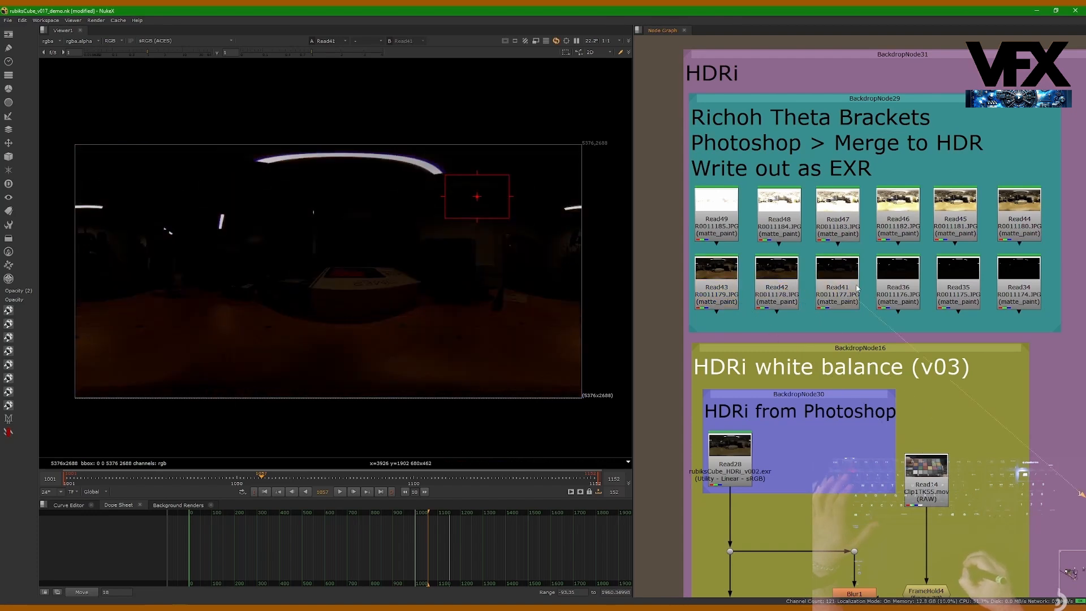
key("1")
left_click(898, 289)
key("1")
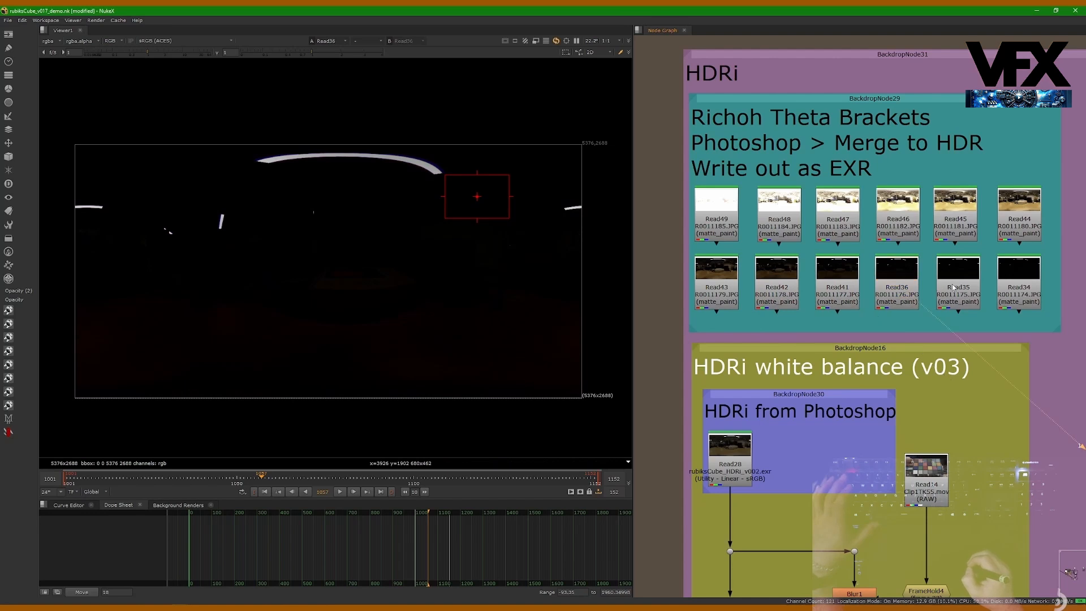
Step: View the two darkest brackets, Read35 and Read34, and inspect the curved ceiling light up close in Read34
left_click(957, 288)
key("1")
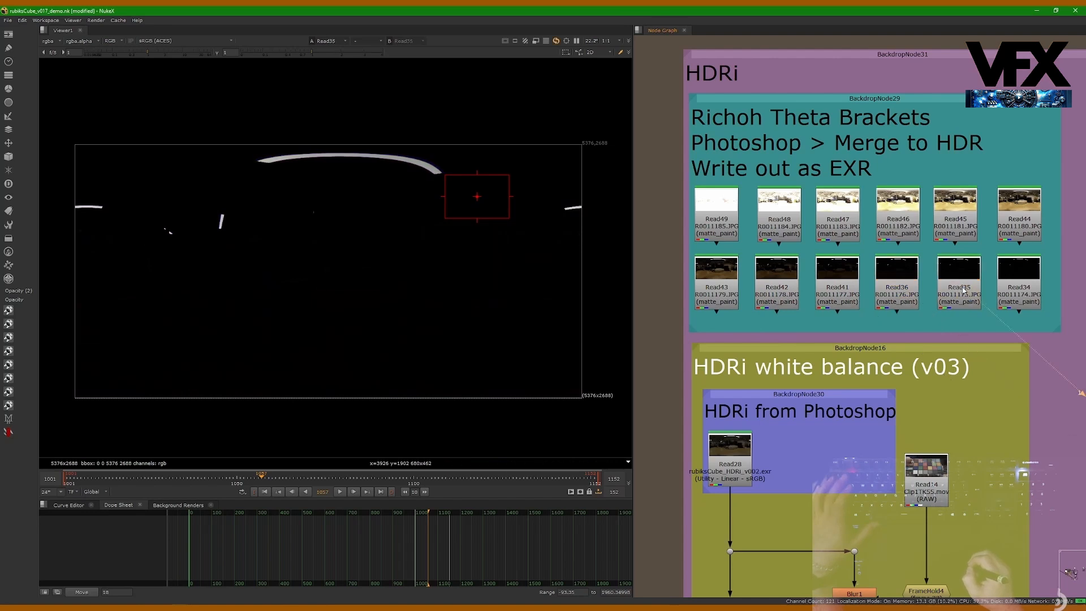
left_click(1024, 289)
key("1")
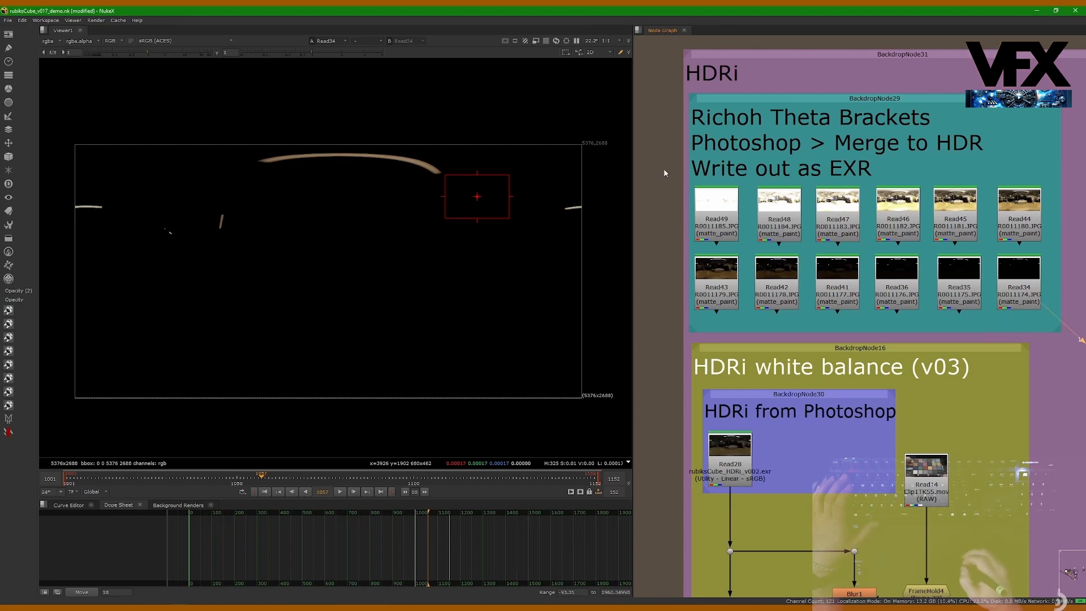
scroll(382, 168, "up", 6)
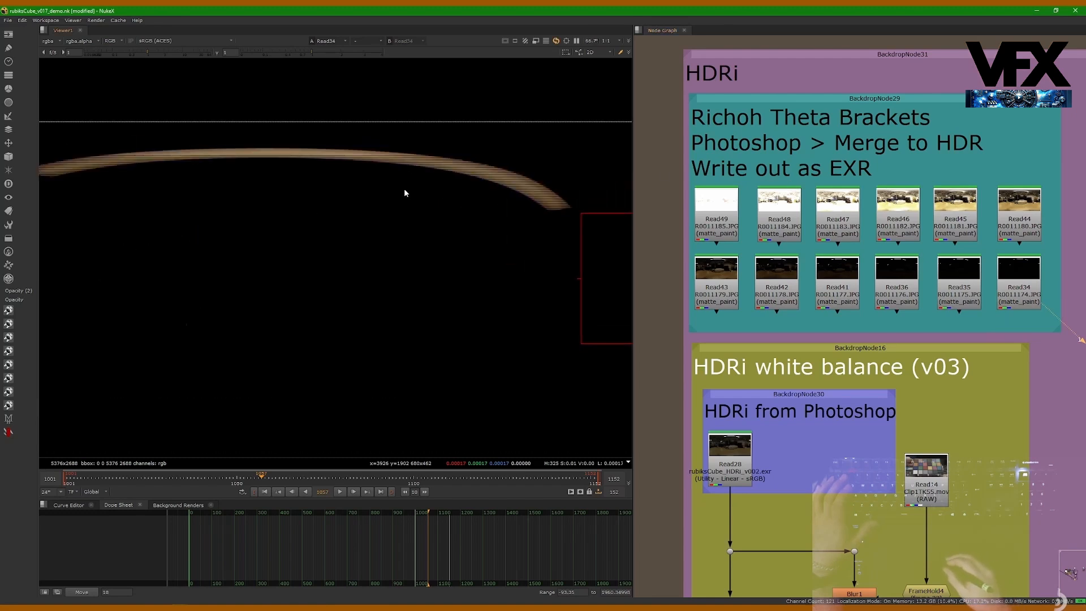
scroll(457, 201, "up", 2)
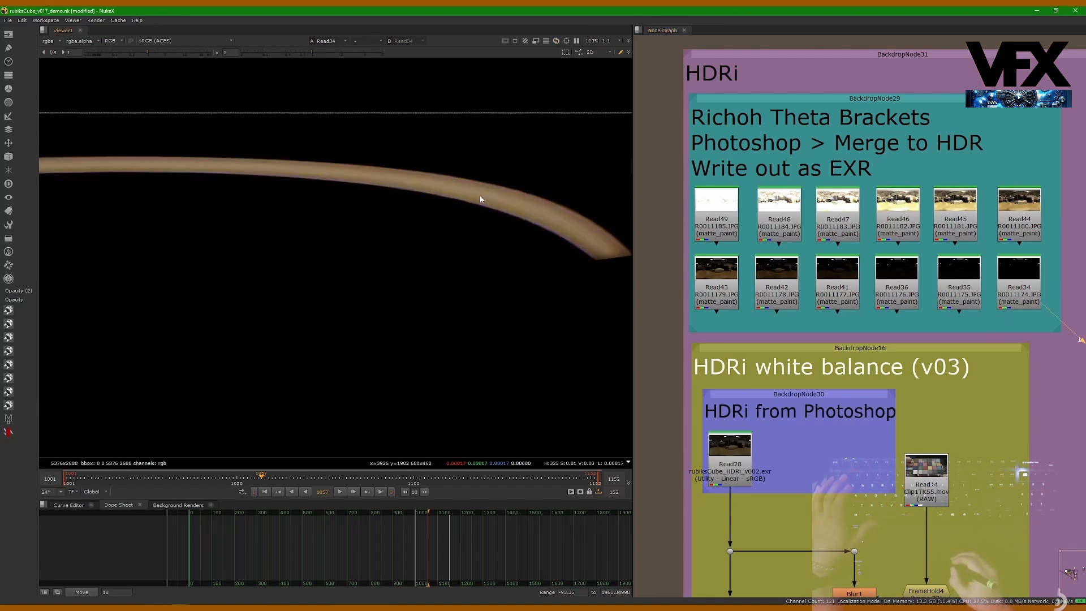
middle_click_drag(407, 183, 455, 205)
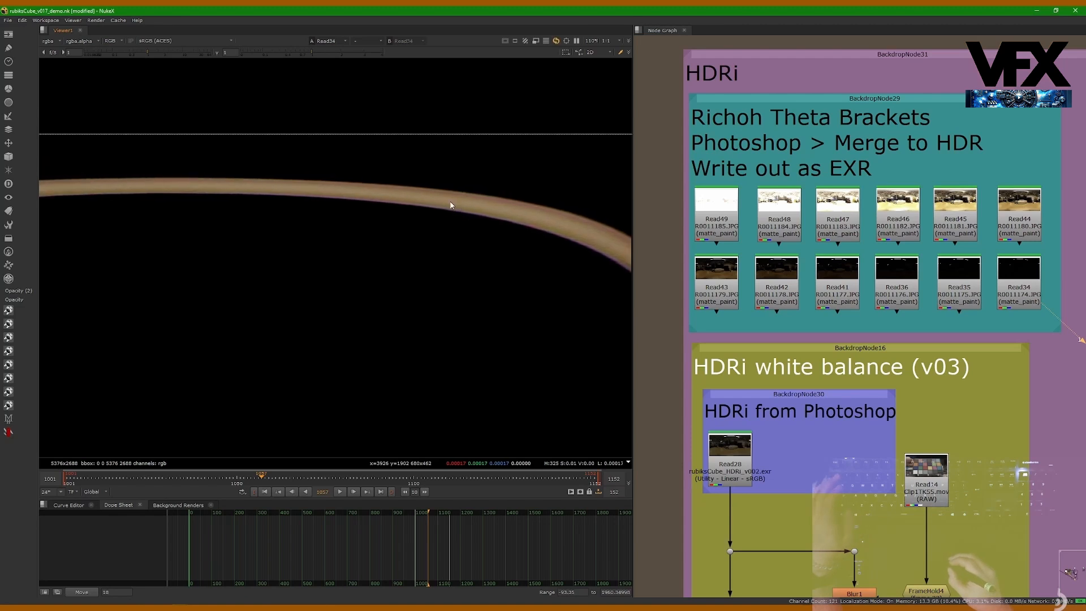
Step: View the Read41 exposure and sample an area of about 26 × 17 pixels inside the curved ceiling light
left_click(833, 300)
key("1")
middle_click_drag(838, 304, 823, 288)
scroll(461, 311, "down", 12)
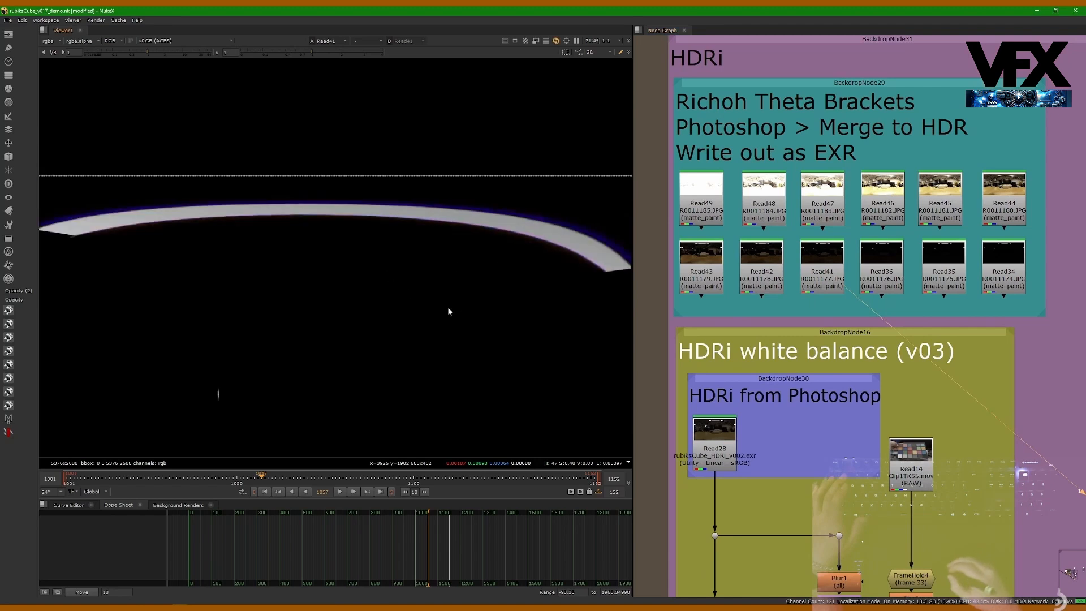
scroll(447, 209, "up", 4)
scroll(551, 150, "up", 5)
scroll(490, 171, "up", 6)
left_click_drag(437, 168, 461, 183, "ctrl+shift")
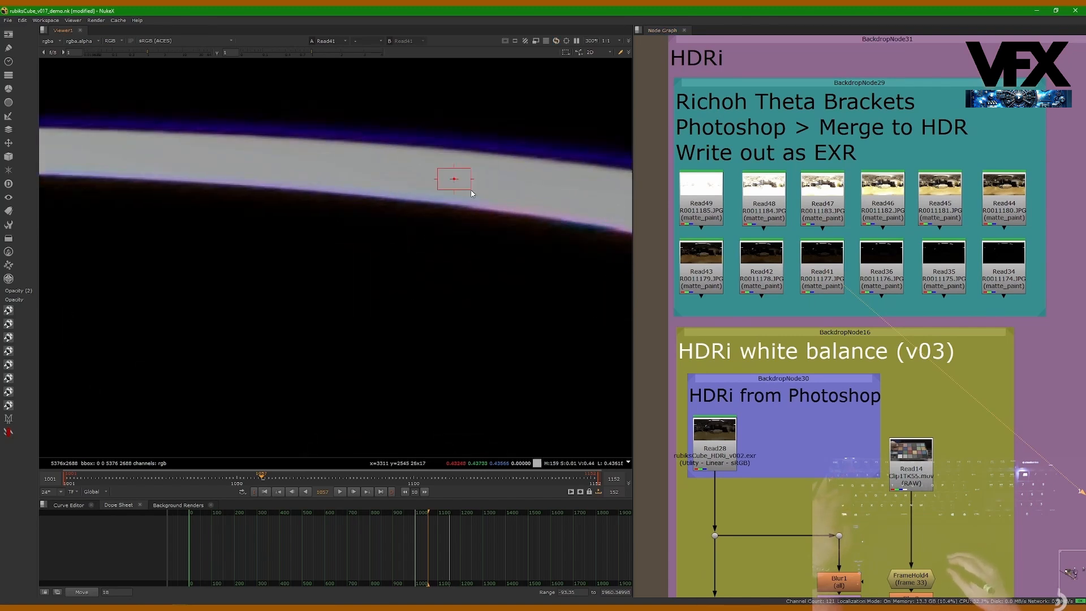
Step: Compare the curved ceiling light in Read41 at a viewer gain of about 0.32 with Read36, Read35 and Read34 at default gain
mouse_move(138, 53)
left_mouse_down()
mouse_move(114, 53)
mouse_move(130, 56)
left_mouse_up()
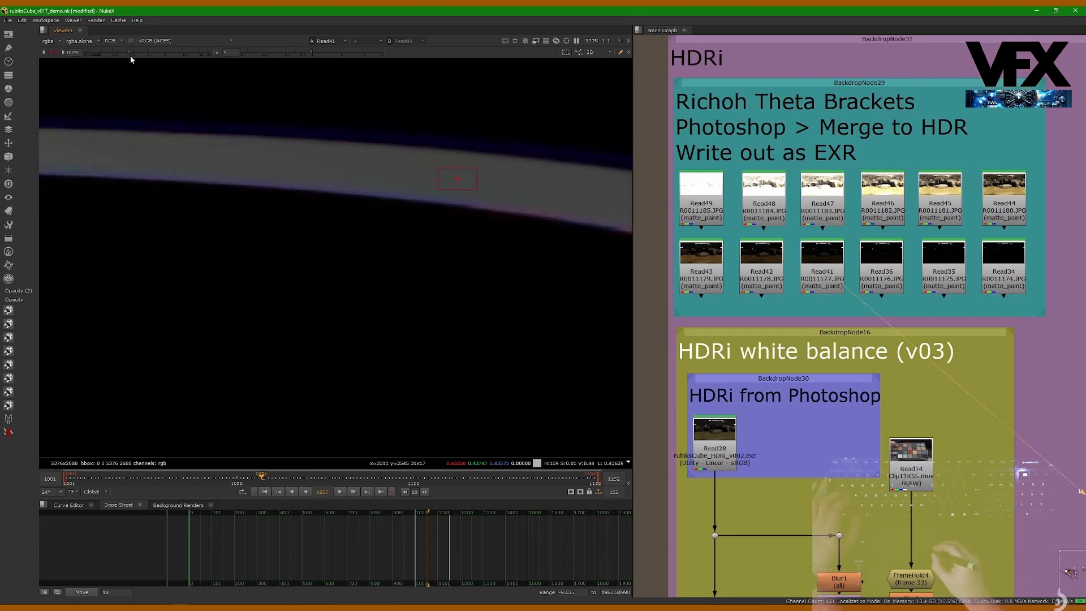
left_click(52, 52)
left_click(880, 257)
key("1")
left_click(928, 263)
key("1")
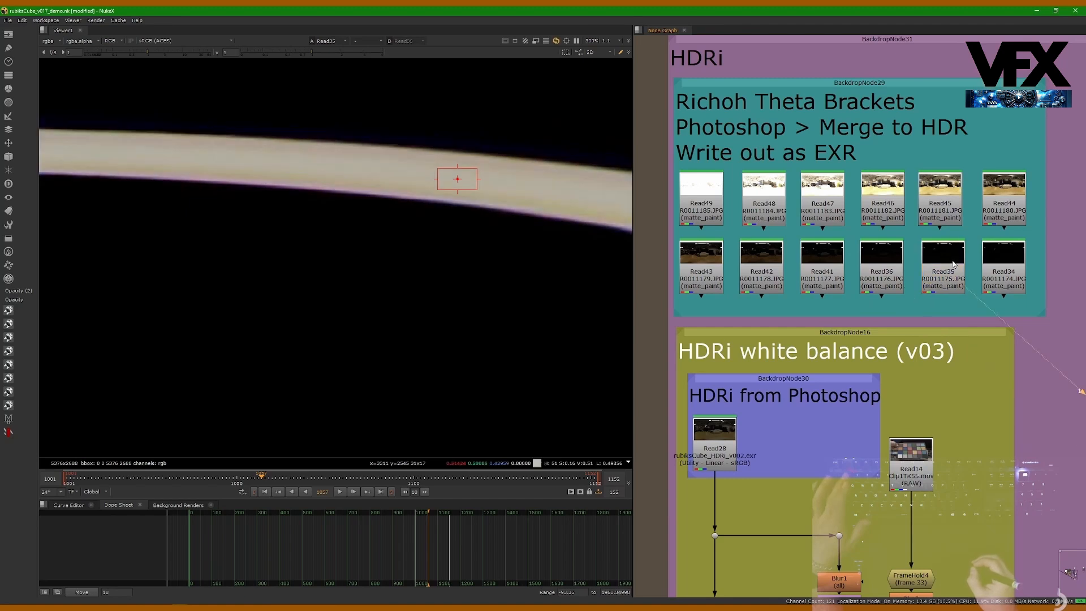
left_click(997, 274)
key("1")
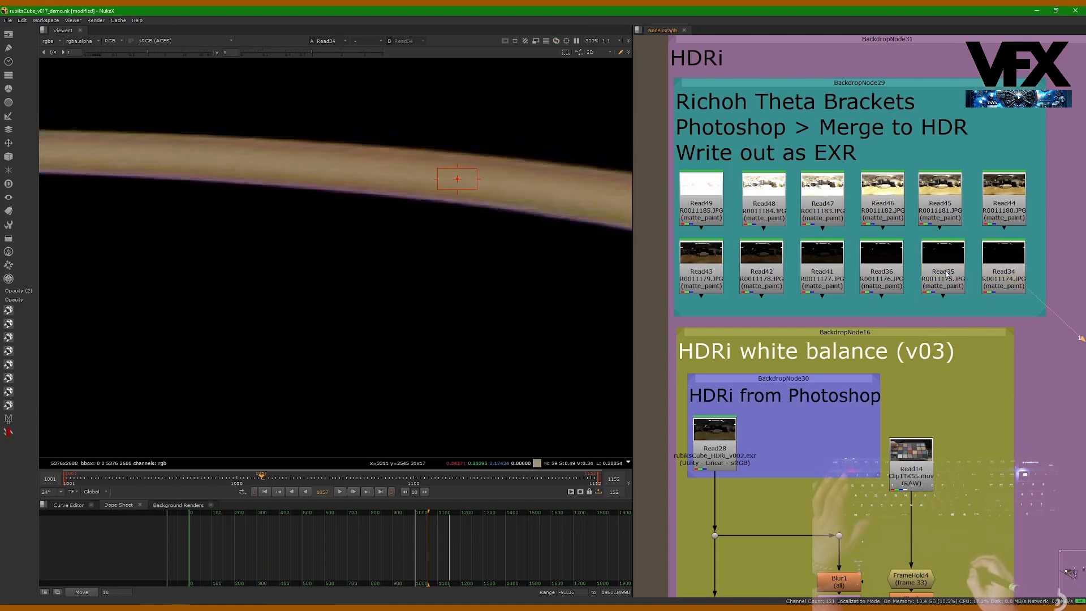
Step: Examine the tone and colour inside the curved ceiling light in Read34 up close, and view the whole darkest panorama
scroll(623, 181, "up", 3)
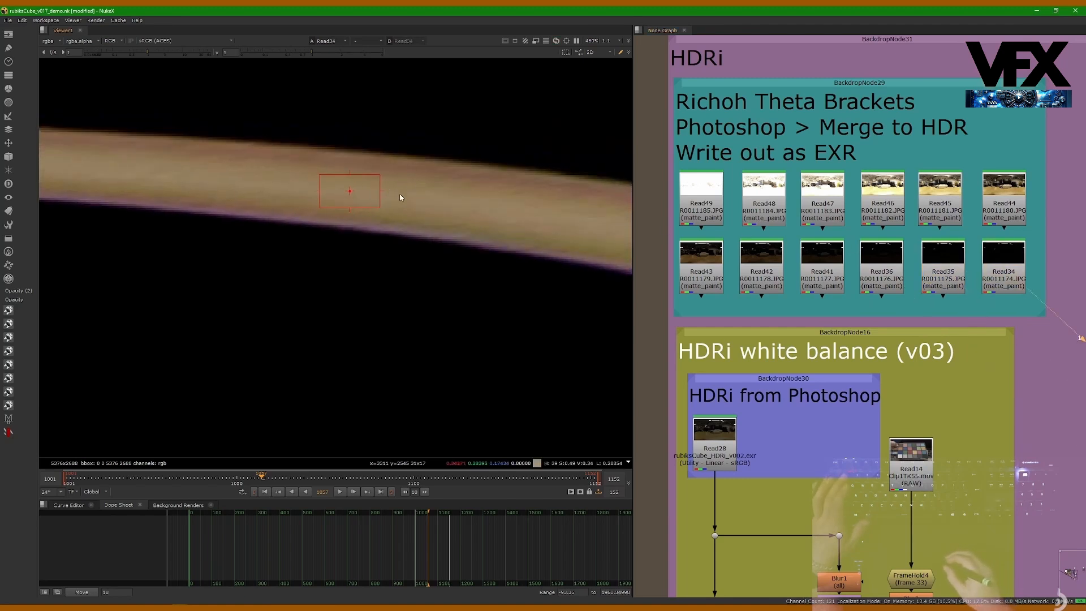
left_click_drag(349, 194, 354, 195, "ctrl")
scroll(407, 199, "down", 3)
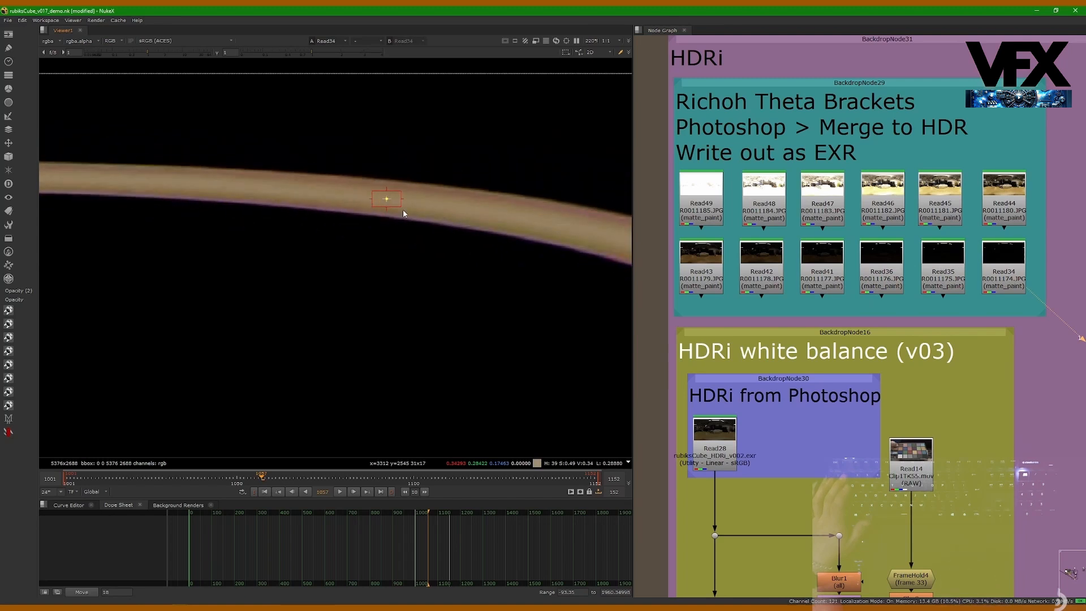
left_click(1000, 296)
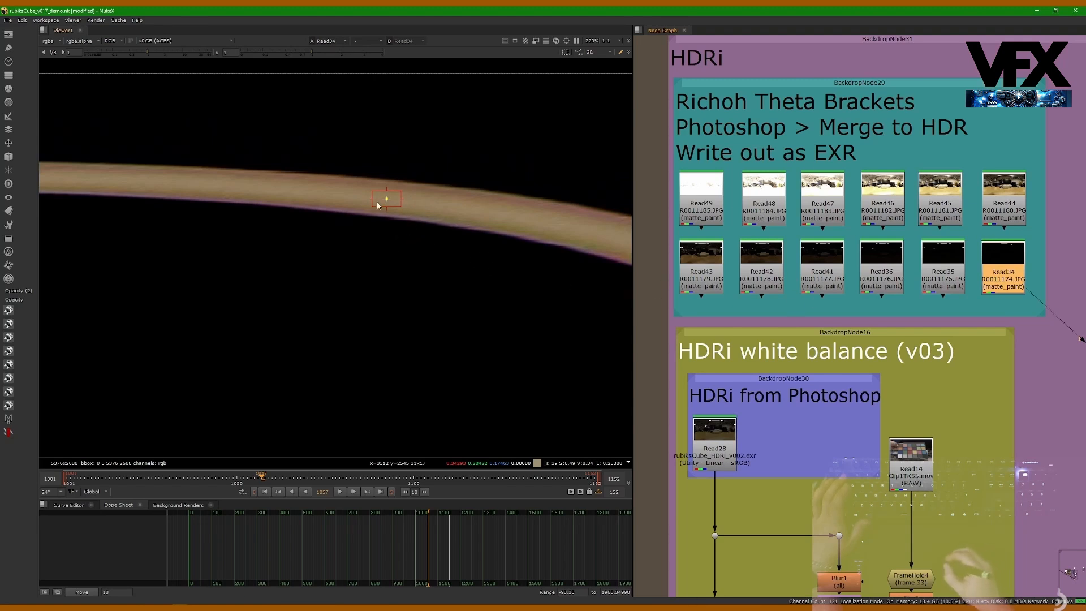
scroll(403, 201, "up", 2)
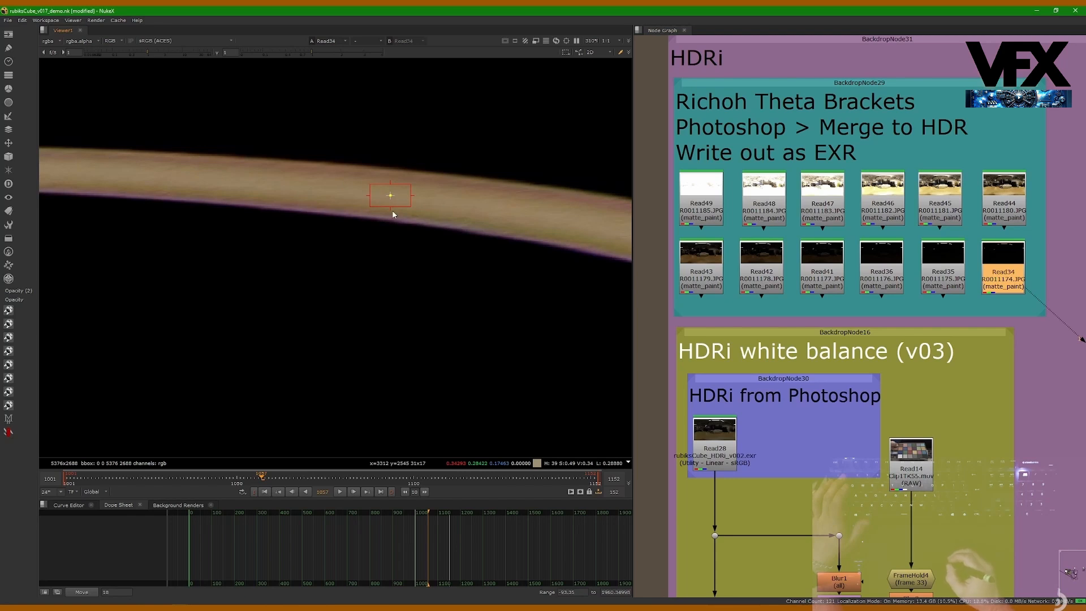
scroll(432, 201, "down", 6)
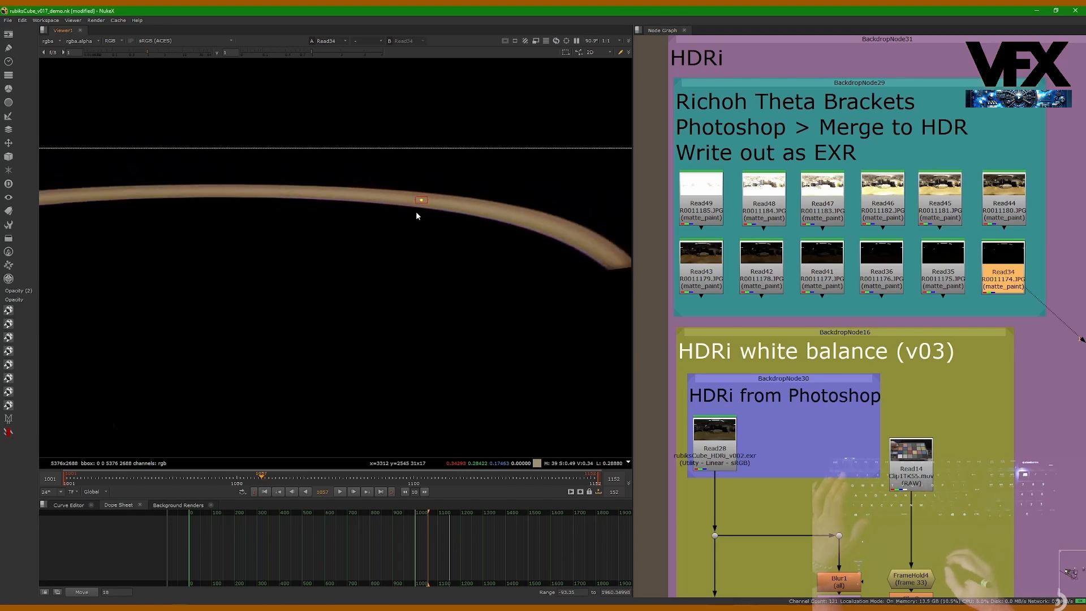
scroll(374, 226, "down", 7)
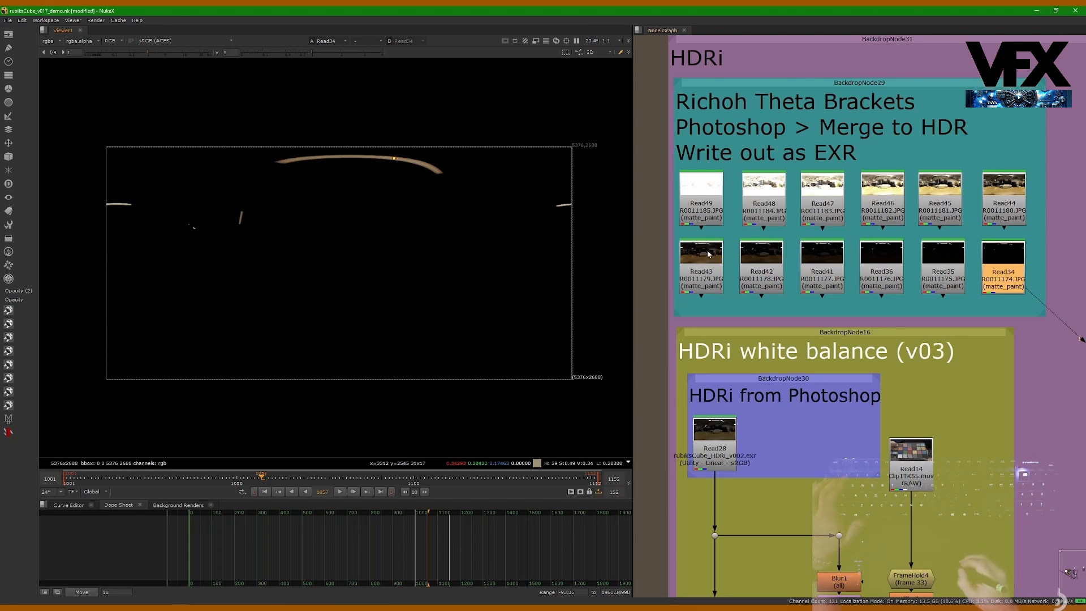
Step: View the merged Photoshop HDRi in Read28, and switch the viewer to the Read45 bracket for comparison
left_click(716, 449)
key("1")
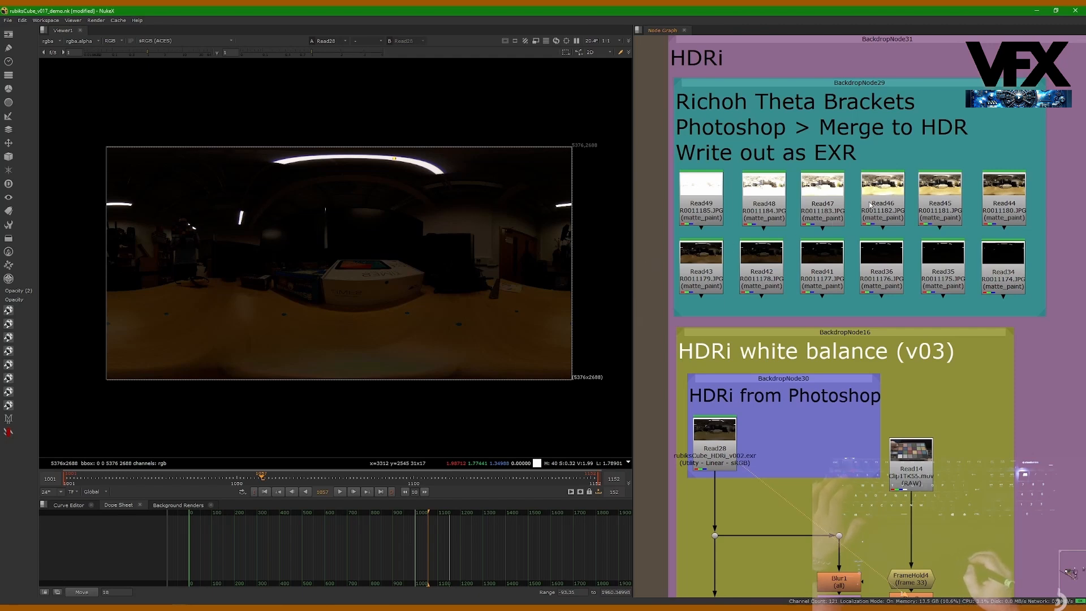
left_click(937, 195)
key("1")
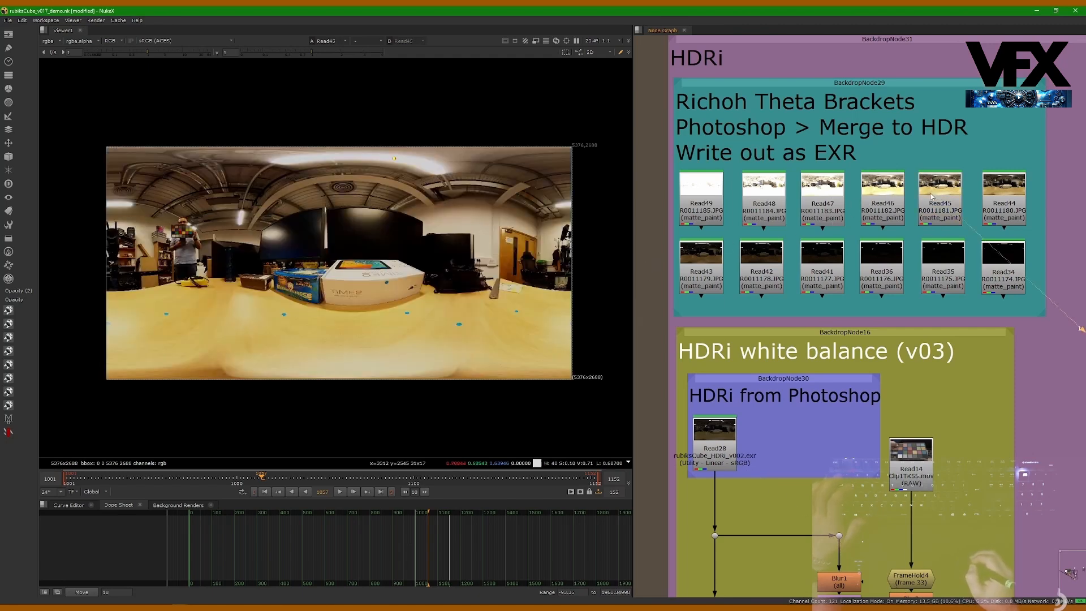
Step: Lower the viewer gain on Read45 to about 0.09, check the ceiling light's highlight detail up close, and reset the gain
left_click_drag(145, 52, 120, 62)
scroll(406, 158, "up", 5)
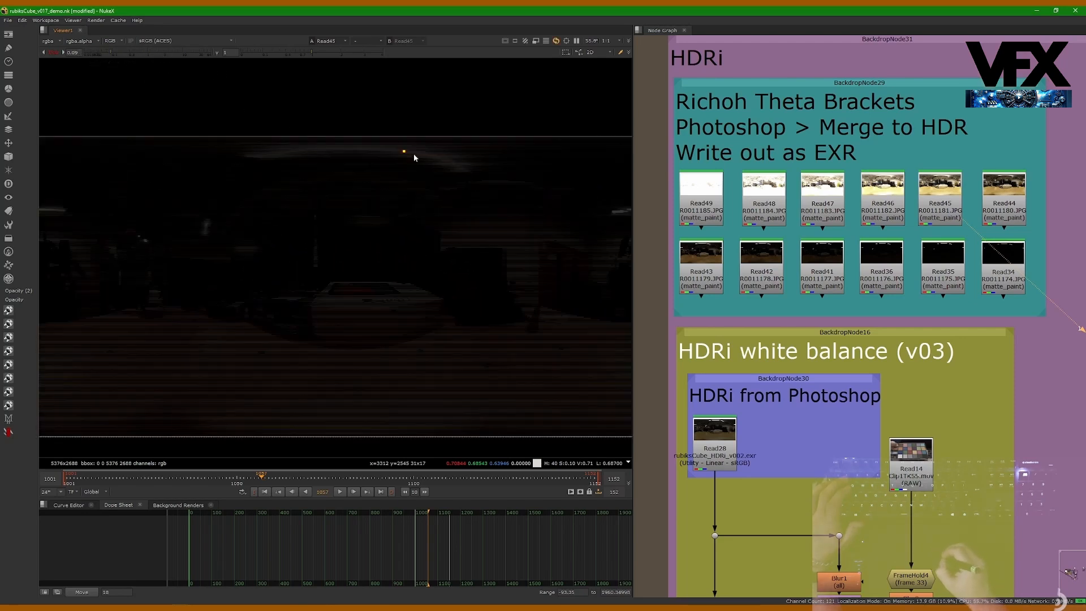
scroll(345, 126, "up", 3)
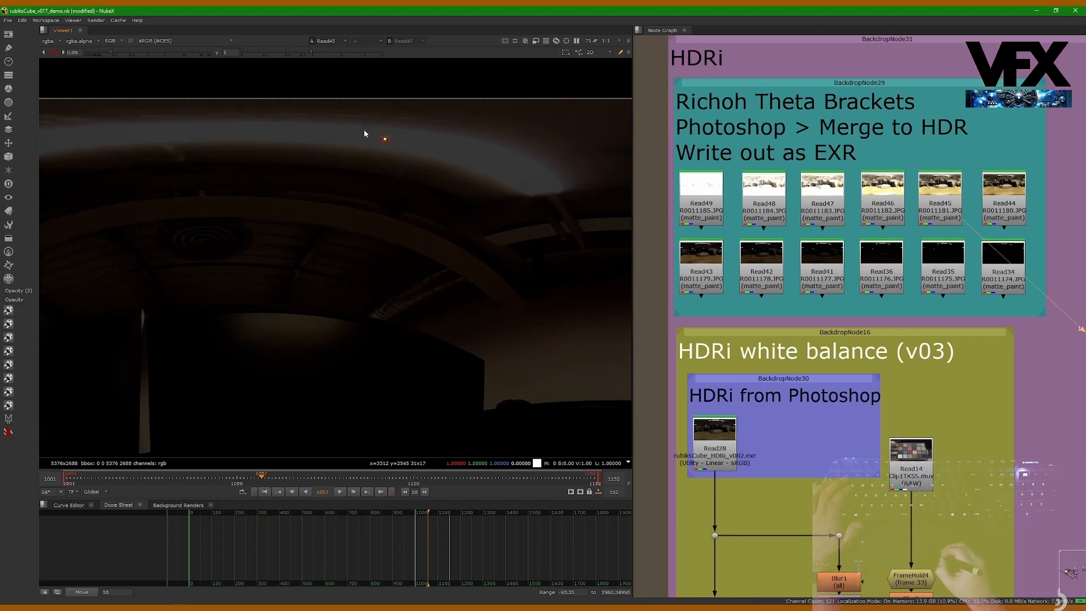
left_click_drag(123, 52, 91, 67)
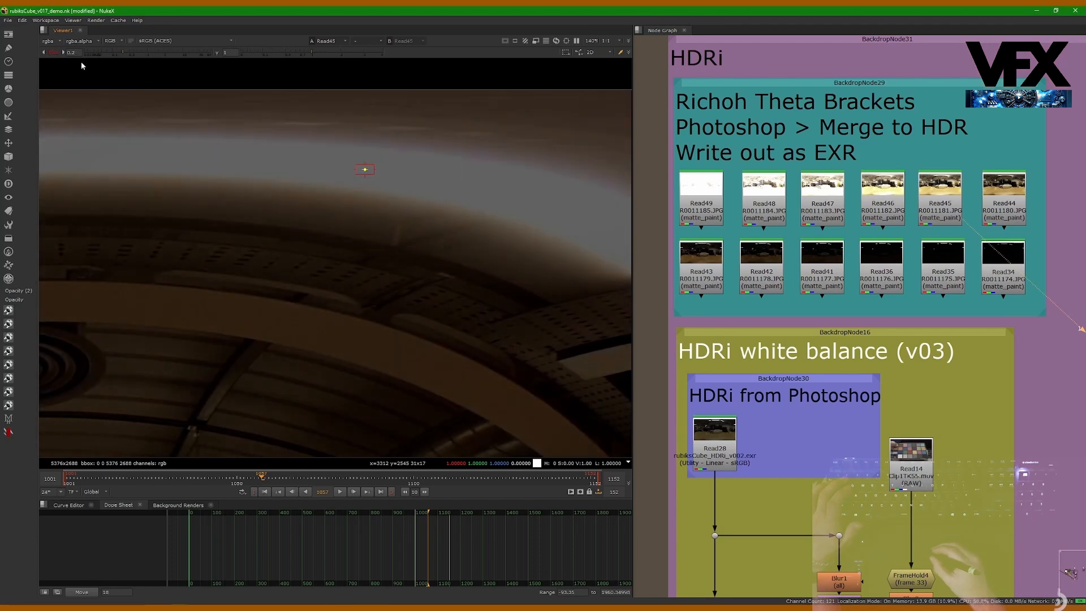
left_click(54, 52)
Step: View the merged HDRi in Read28 with the viewer gain raised to about 16 and examine the desk area's shadow detail
left_click_drag(716, 454, 718, 448)
key("1")
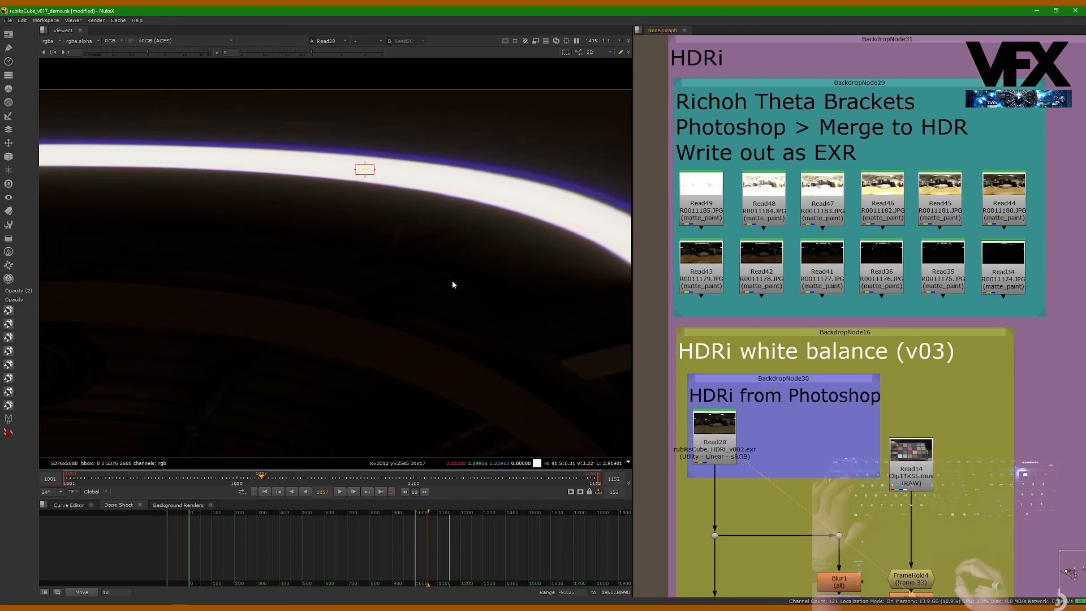
left_click_drag(148, 51, 190, 53)
middle_click_drag(247, 346, 347, 171)
middle_click_drag(261, 368, 342, 198)
middle_click_drag(137, 224, 416, 185)
middle_click_drag(359, 276, 55, 240)
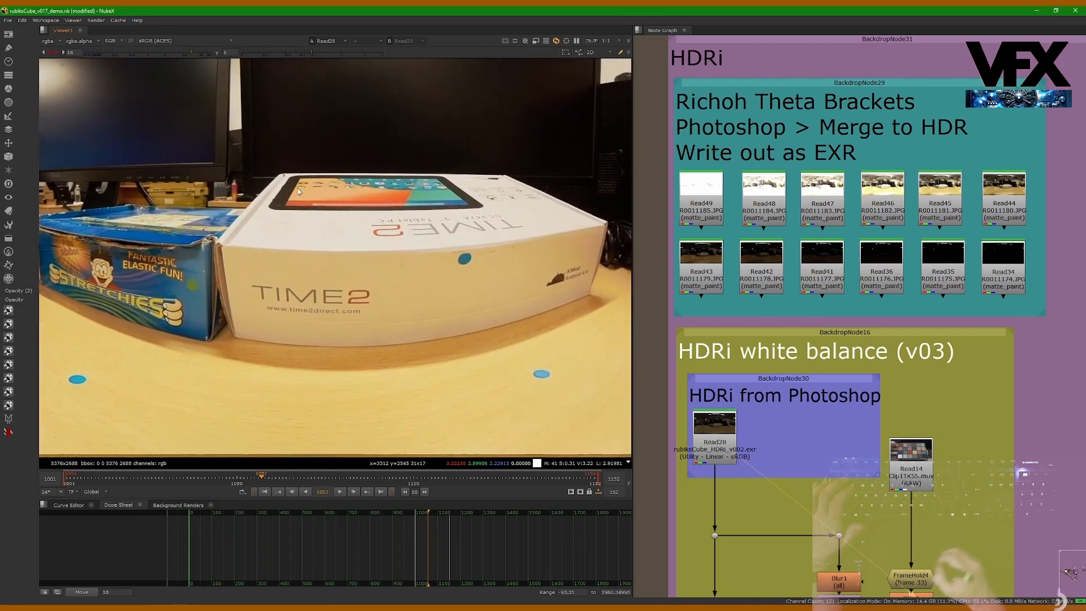
Step: Examine the black equipment beside the white box in Read28 up close with the viewer gain raised to about 64
middle_click_drag(535, 191, 193, 210)
scroll(315, 250, "up", 2)
middle_click_drag(316, 249, 255, 232)
scroll(254, 232, "up", 1)
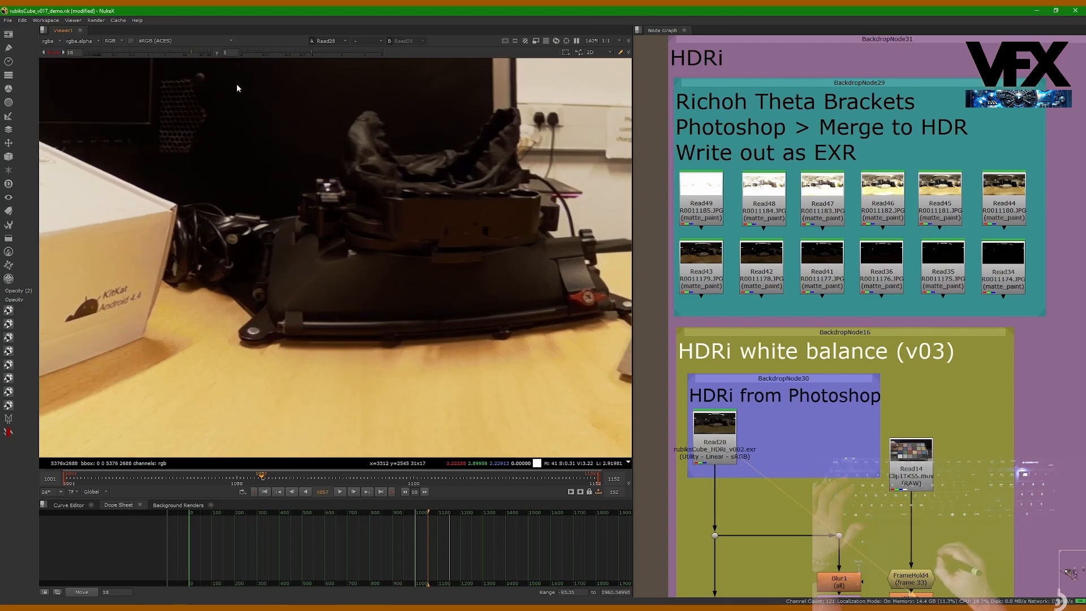
left_click_drag(189, 53, 216, 54)
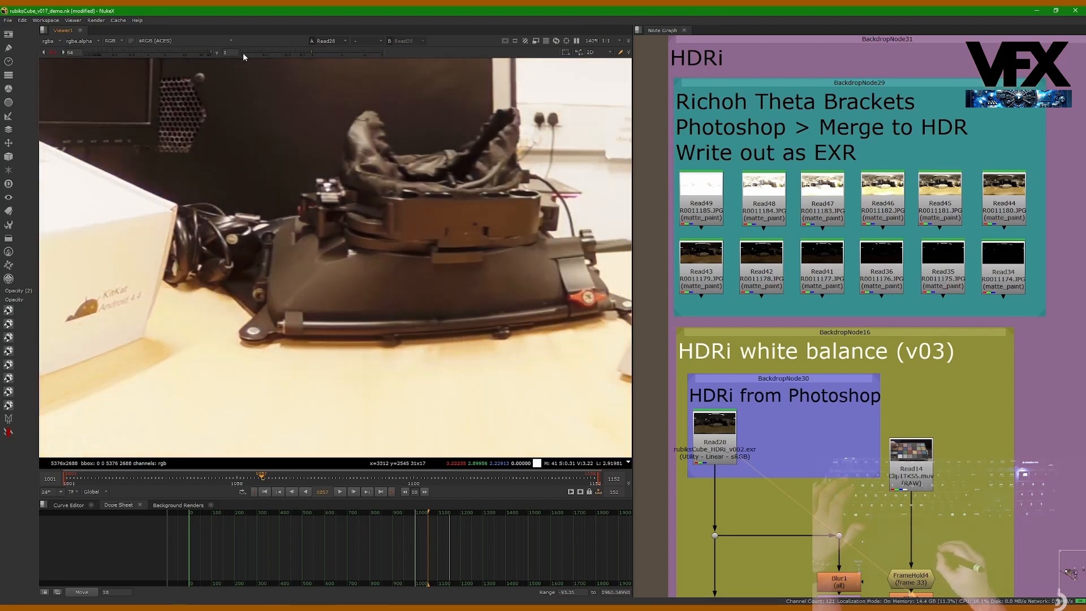
scroll(266, 277, "up", 2)
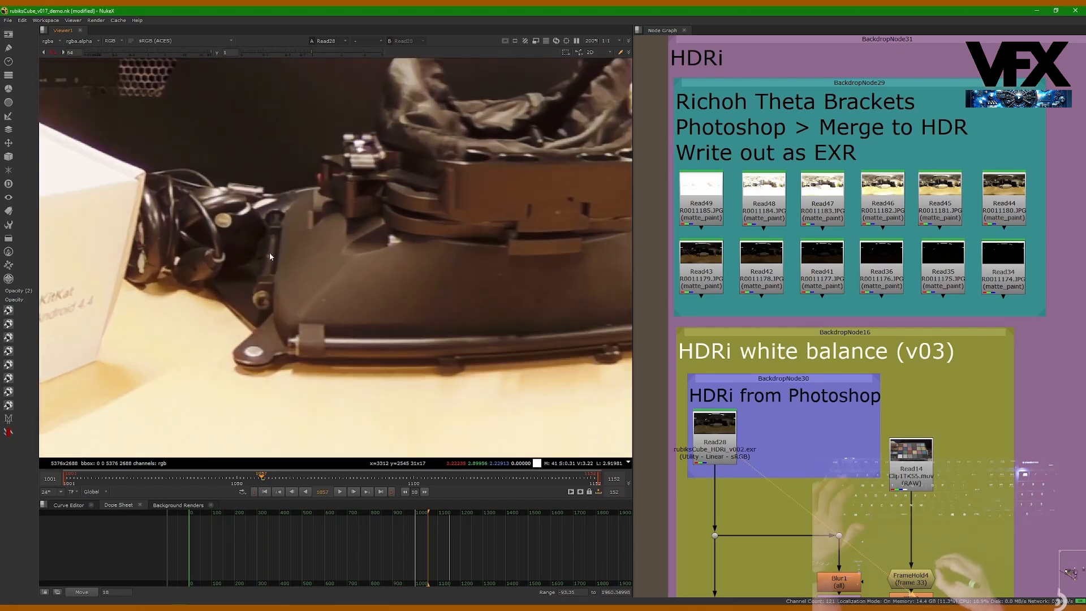
Step: View the Read46 bracket at the same gain and compare its shadow noise around the black equipment
left_click(882, 205)
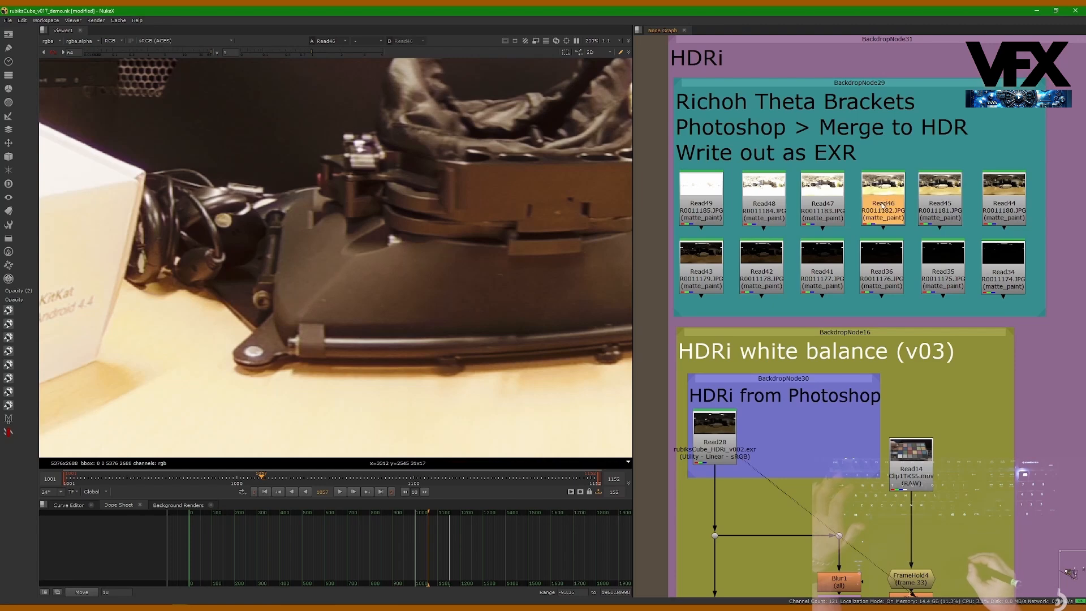
key("1")
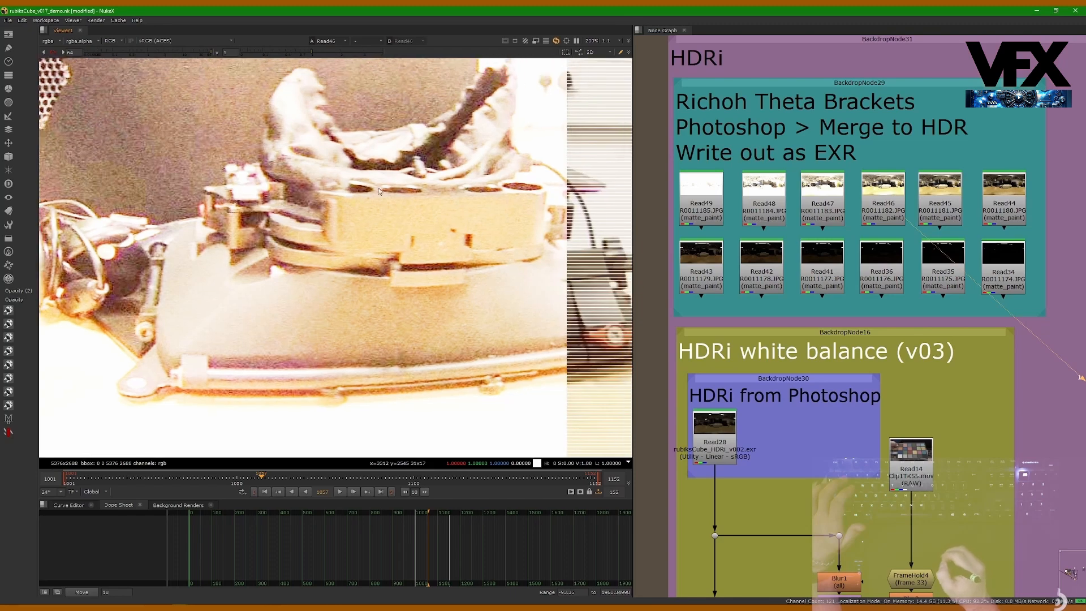
middle_click_drag(210, 272, 320, 234)
Step: Return the viewer to the merged HDRi in Read28 and fit the full panorama in view
middle_click_drag(776, 308, 804, 216)
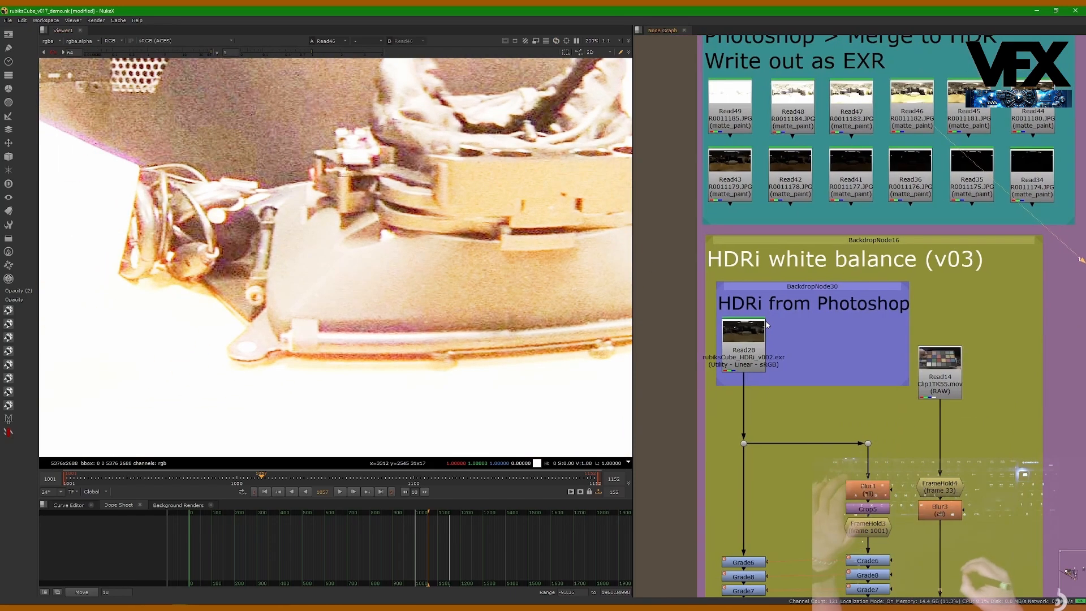
left_click(757, 337, "shift")
scroll(362, 249, "down", 6)
key("f")
middle_click_drag(407, 296, 409, 307)
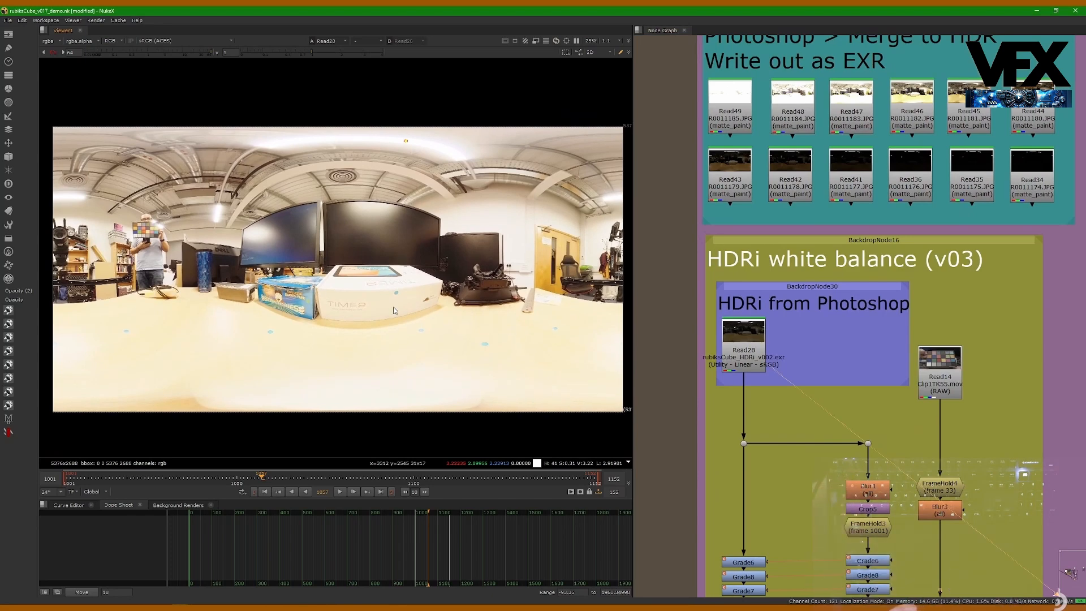
middle_click_drag(742, 273, 733, 289)
left_click(741, 364)
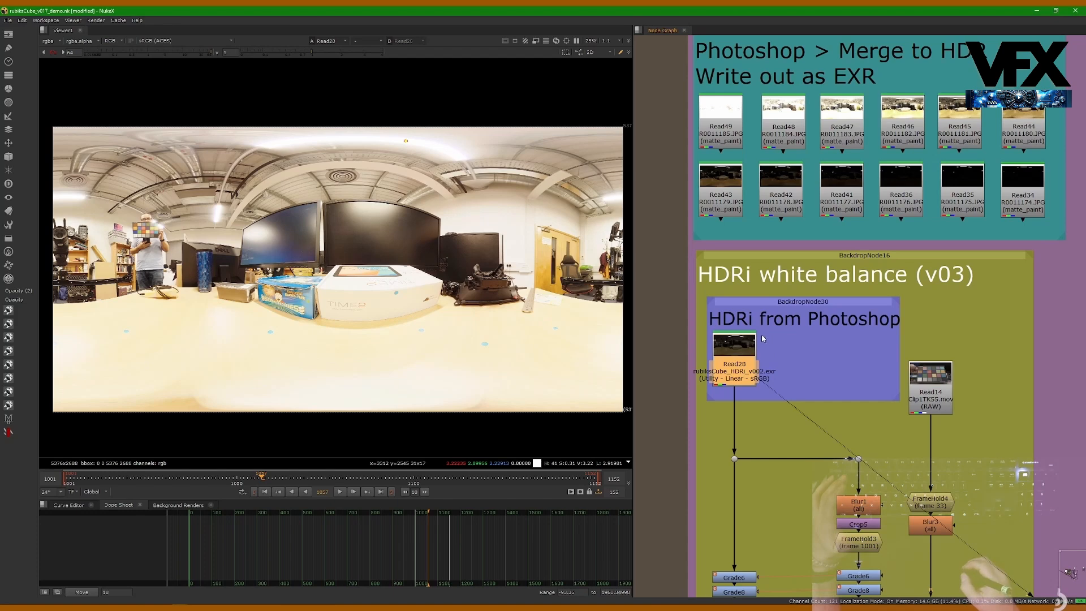
scroll(763, 338, "up", 2)
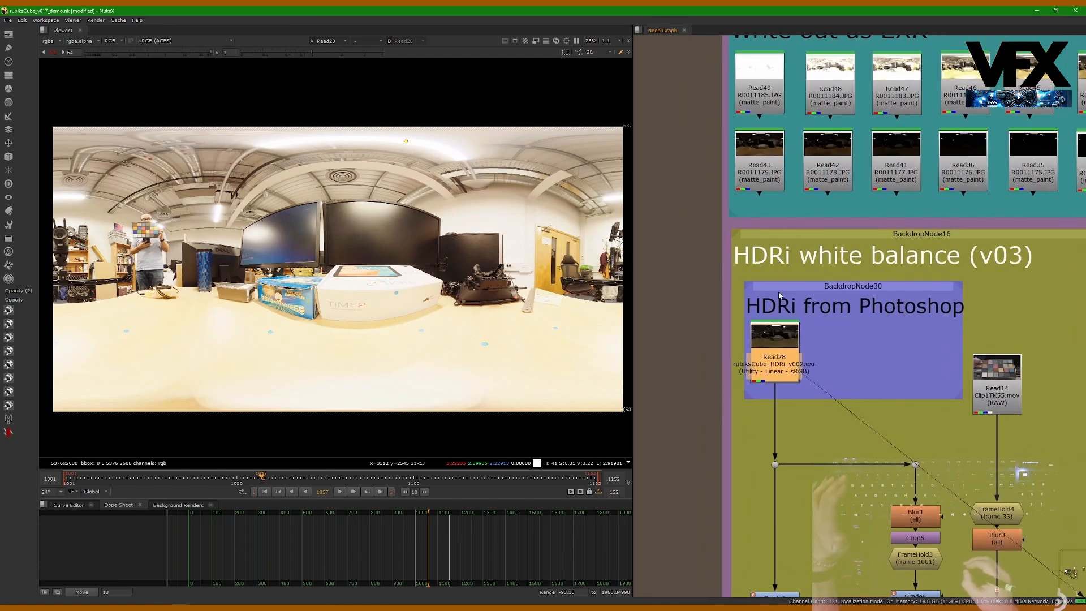
left_click_drag(774, 332, 774, 334)
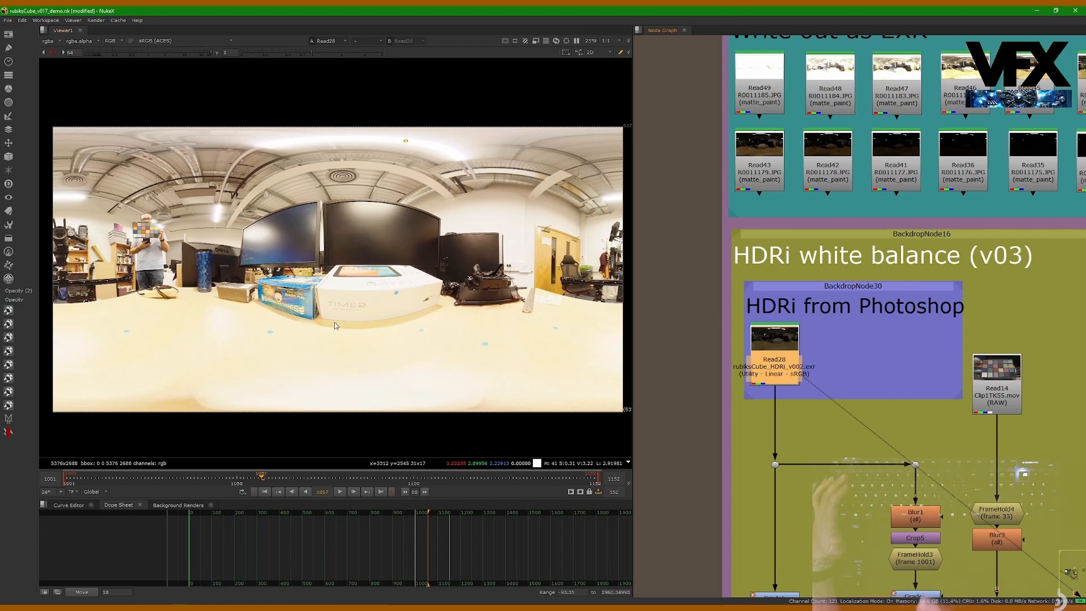
Step: Select all twelve bracket Read nodes inside the Ricoh Theta Brackets backdrop
scroll(824, 176, "down", 3)
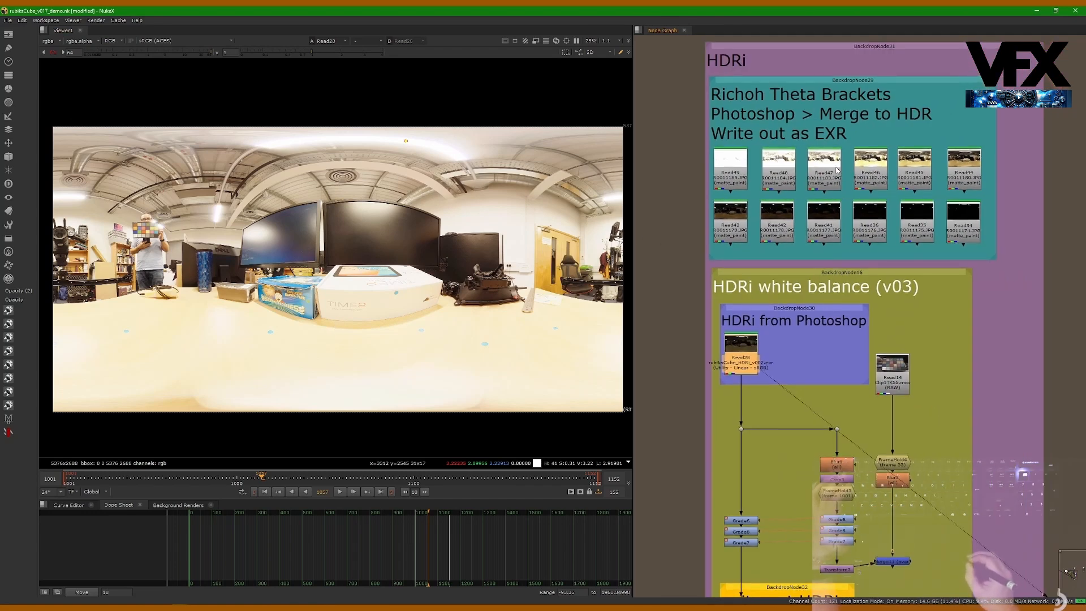
left_click(860, 185)
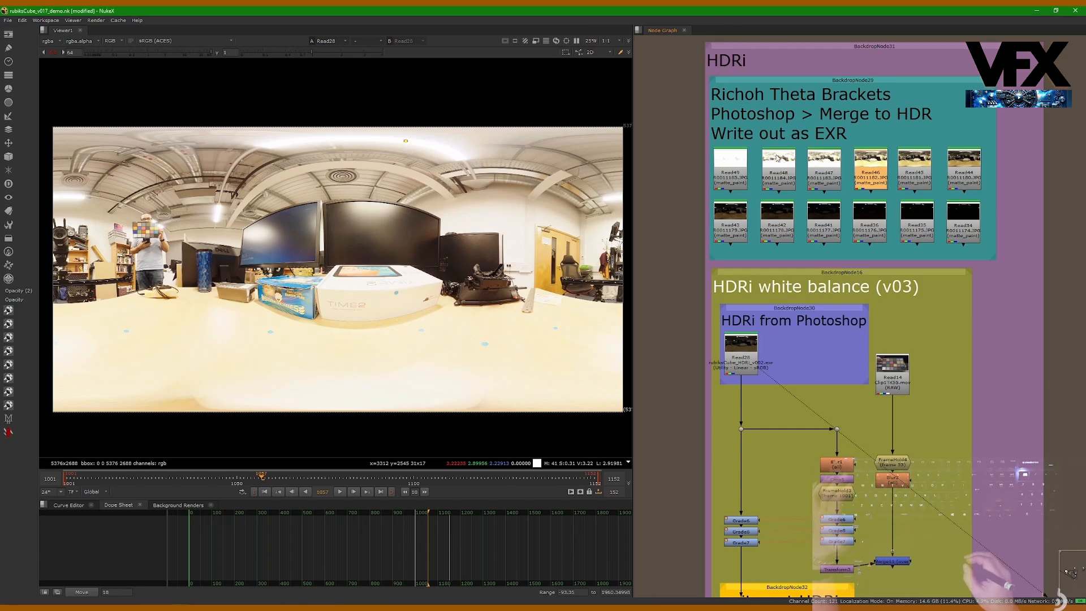
left_click_drag(674, 139, 1033, 265)
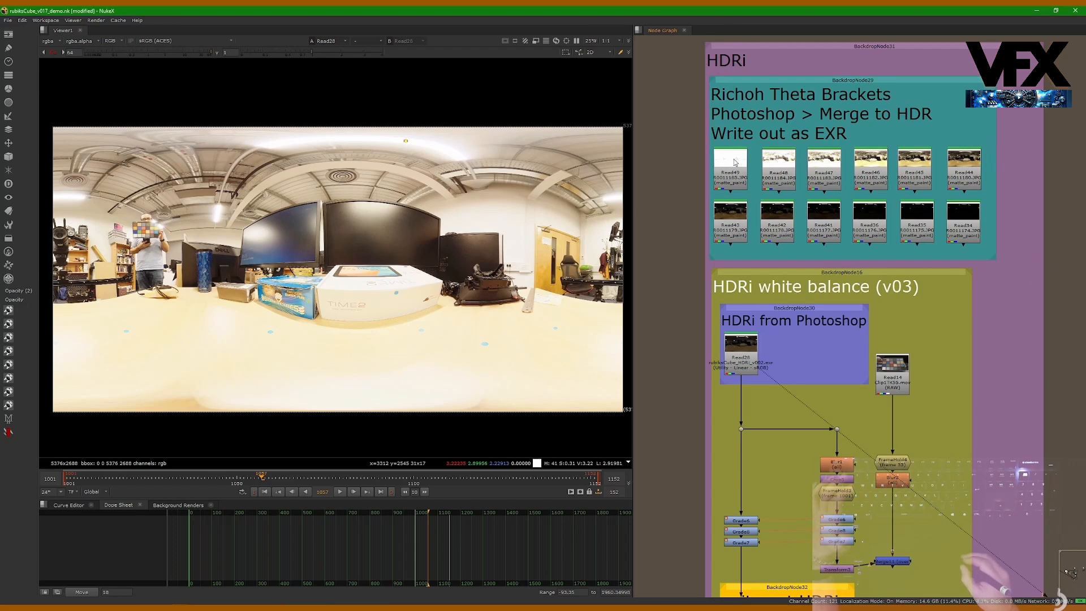
left_click_drag(672, 148, 999, 254)
left_click(752, 373)
left_click(749, 379)
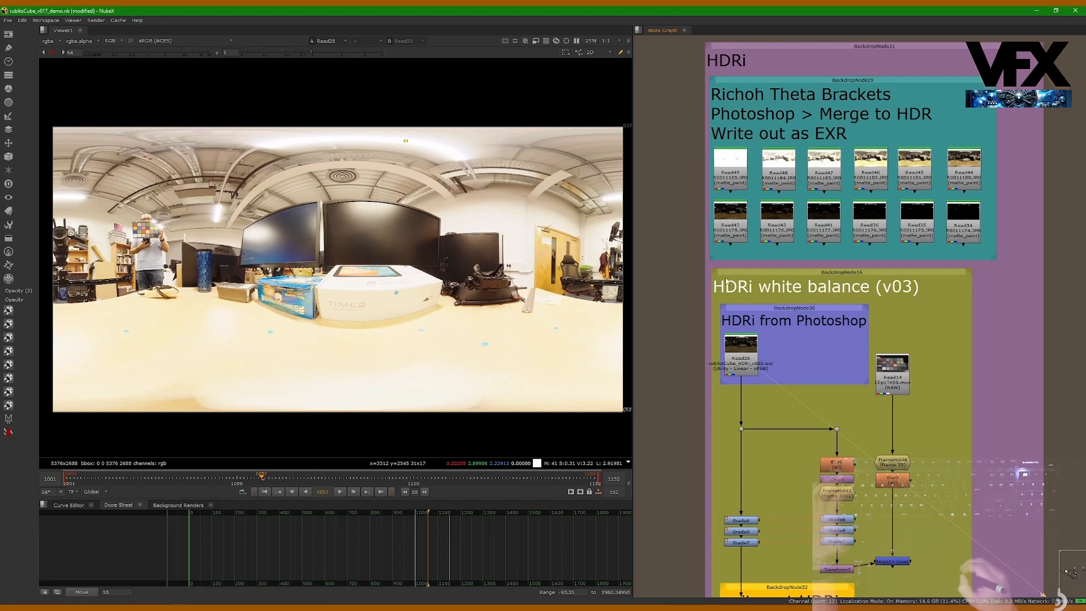
left_click_drag(684, 138, 1013, 256)
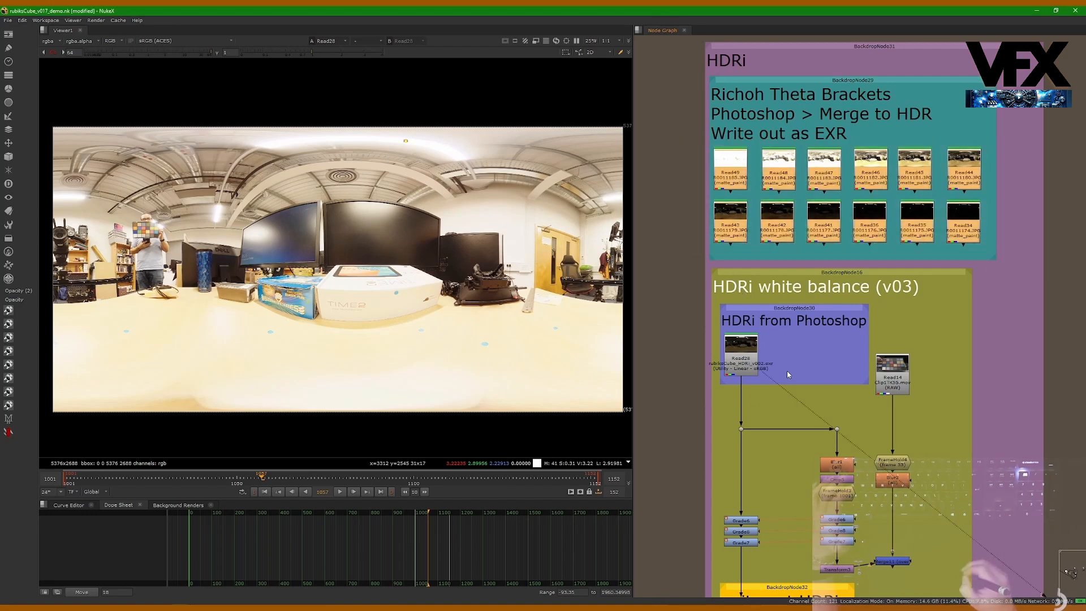
middle_click_drag(758, 365, 780, 340)
scroll(784, 337, "up", 2)
left_click(763, 344)
left_click(759, 350)
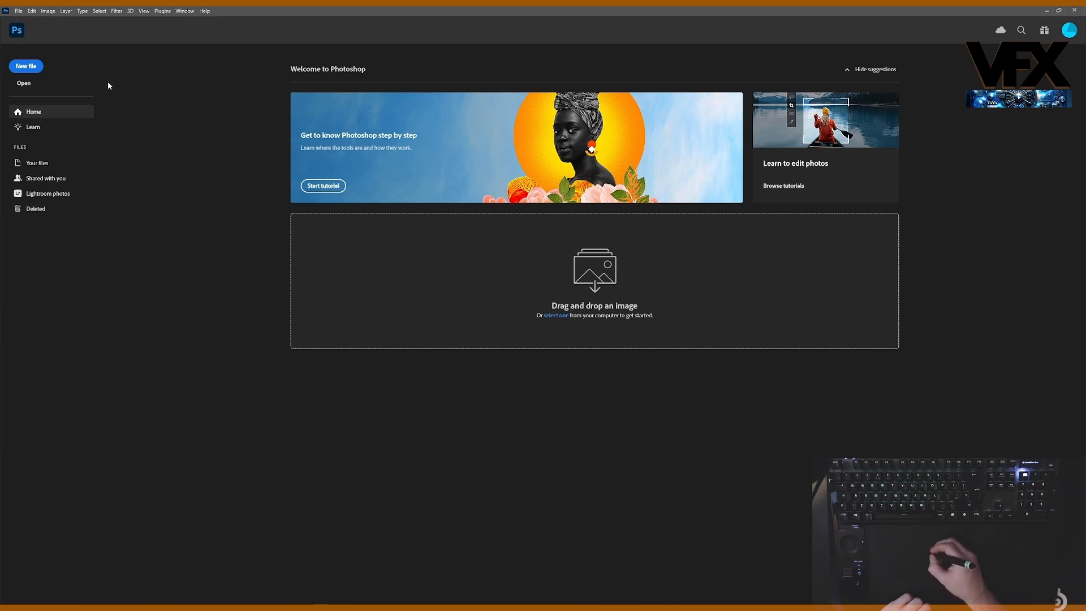
Step: In Photoshop, start the Merge to HDR Pro automation
left_click(19, 11)
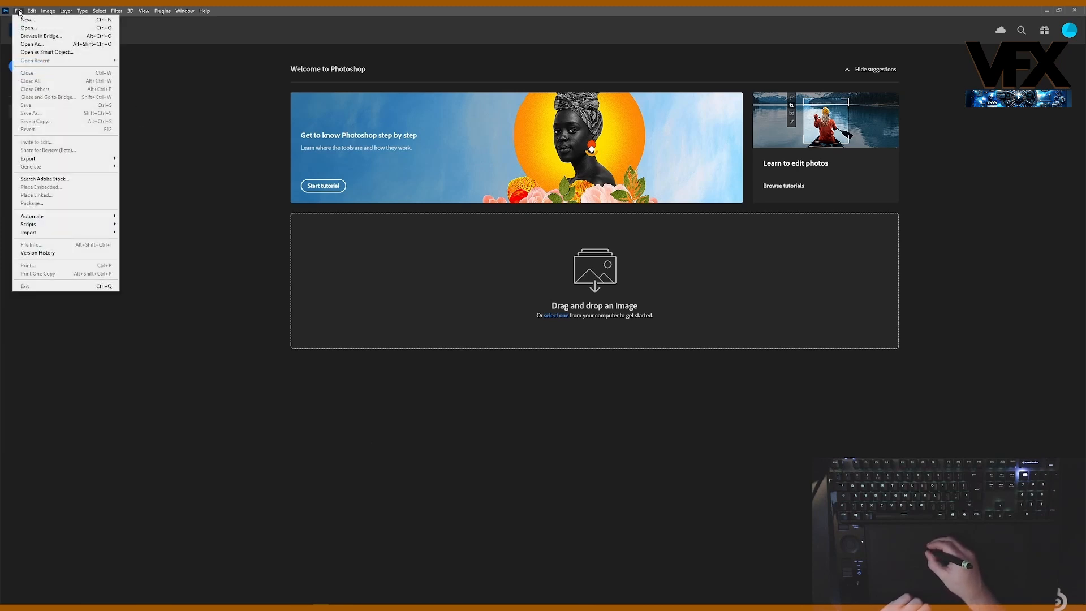
mouse_move(86, 219)
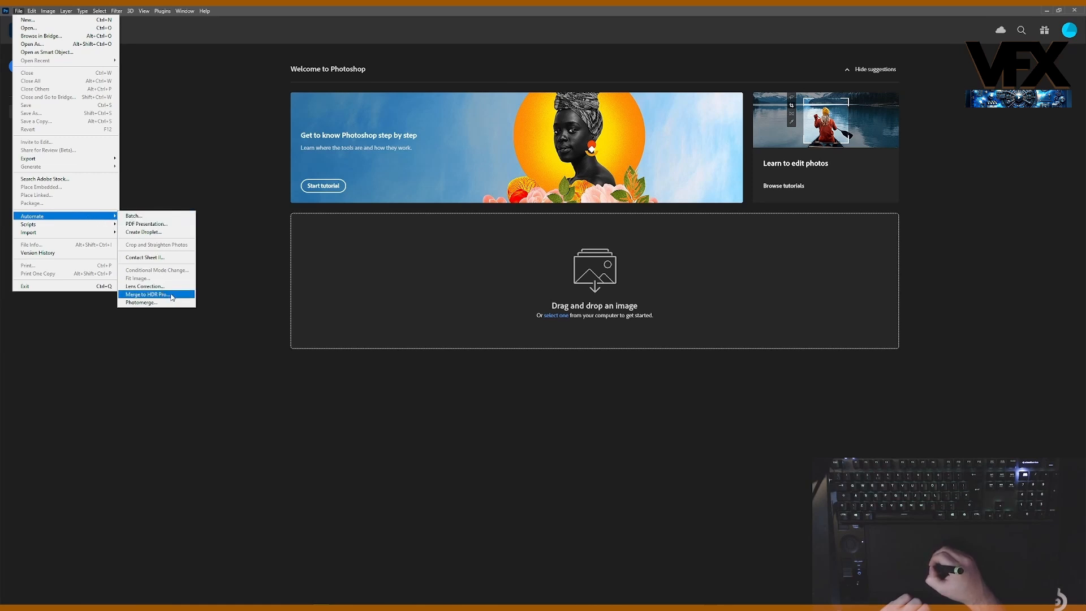
left_click(148, 295)
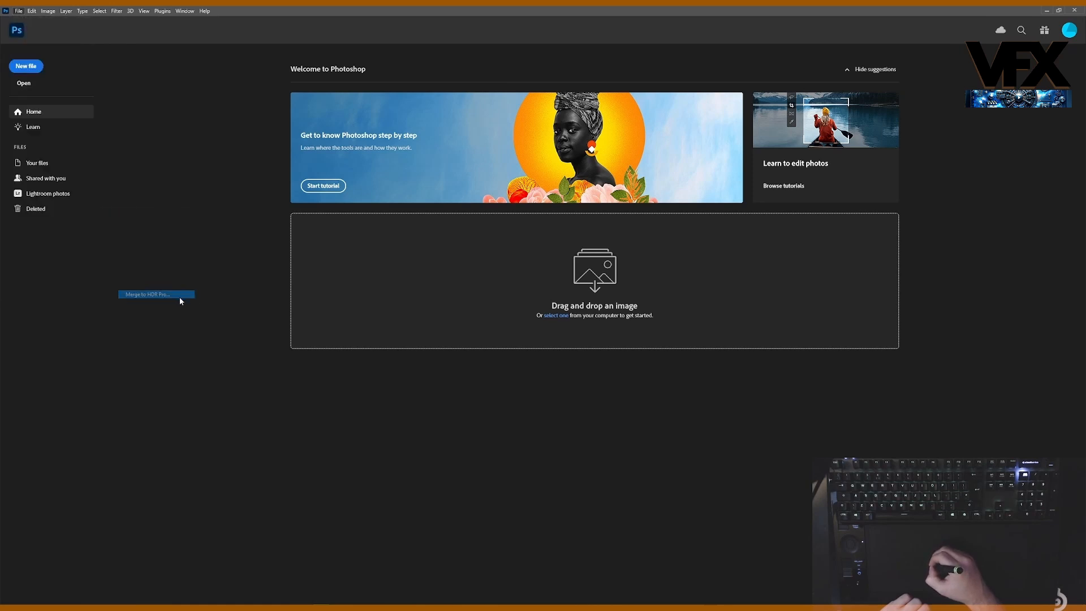
Step: In File Explorer, look through the bracket images in the rubiksCube_brackets_01 folder inside OCD, and return to the Merge to HDR Pro dialog
left_click_drag(561, 223, 544, 213)
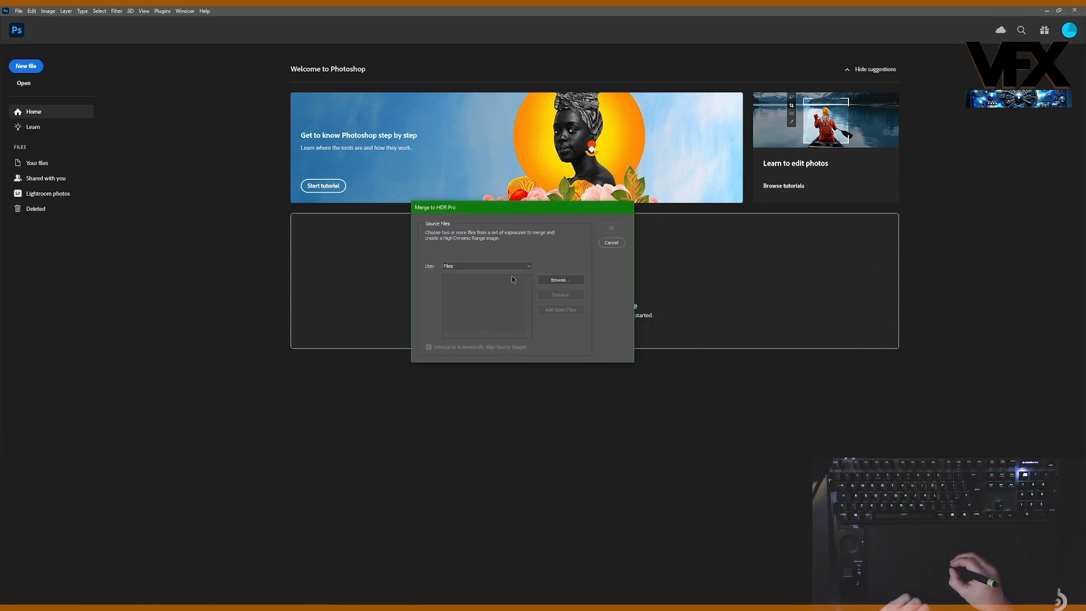
left_click(98, 608)
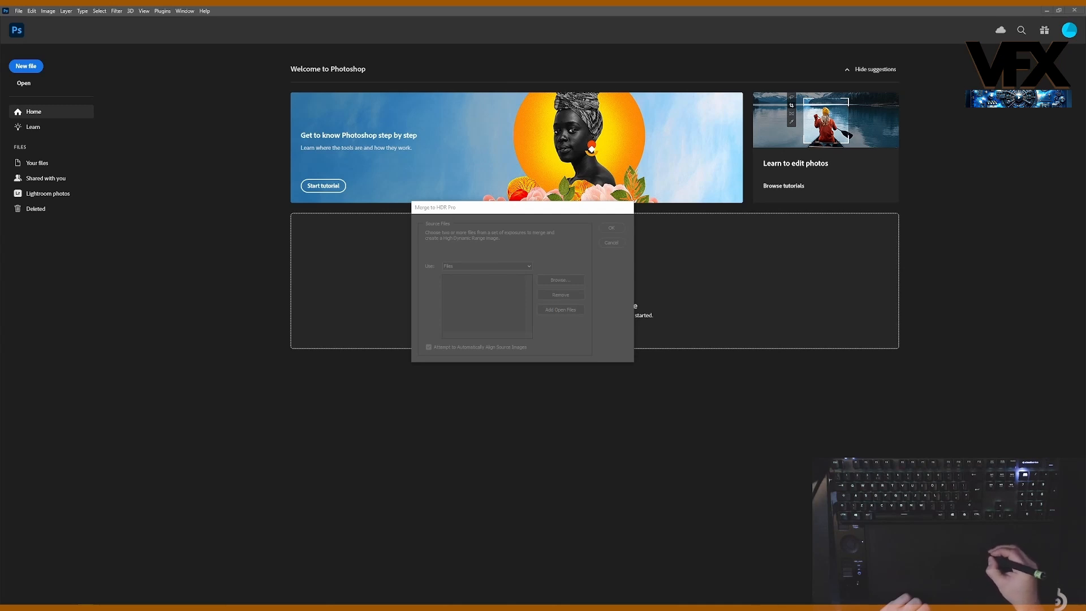
left_click_drag(1085, 90, 687, 127)
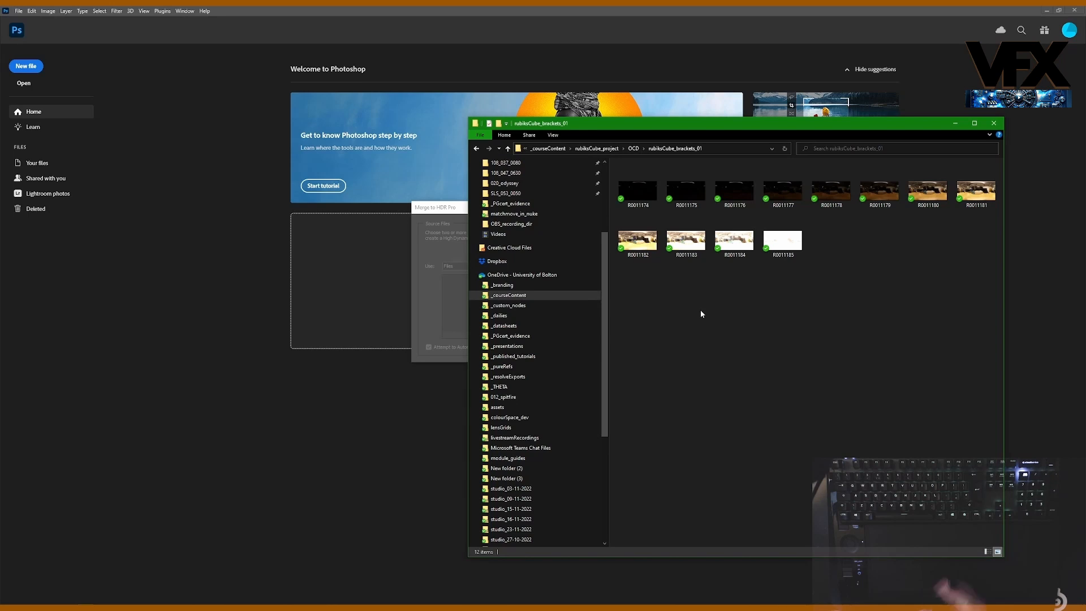
left_click(634, 148)
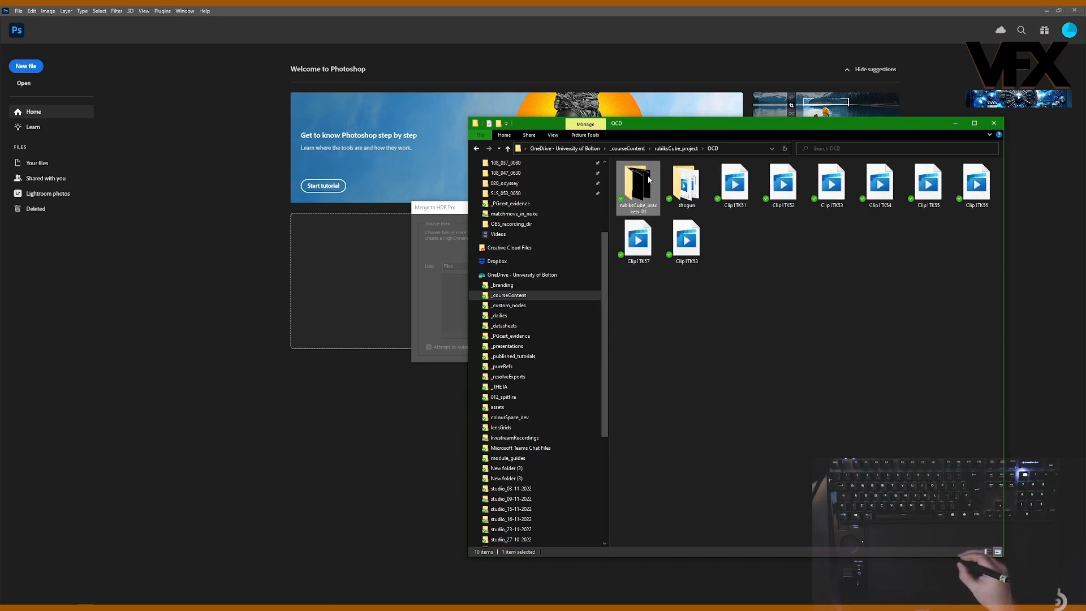
double_click(639, 184)
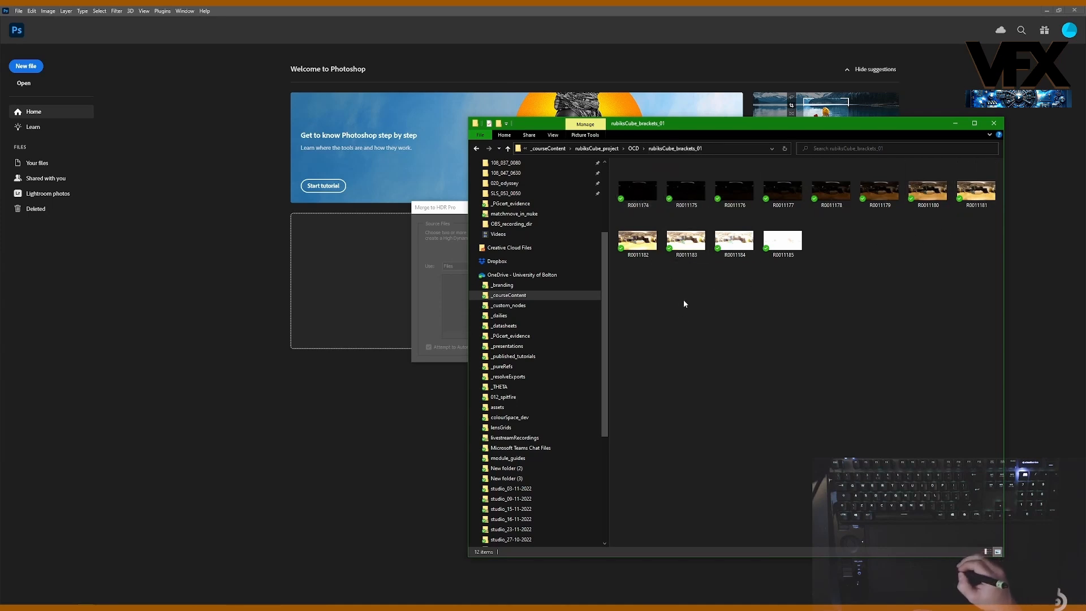
left_click_drag(853, 124, 872, 163)
left_click(500, 245)
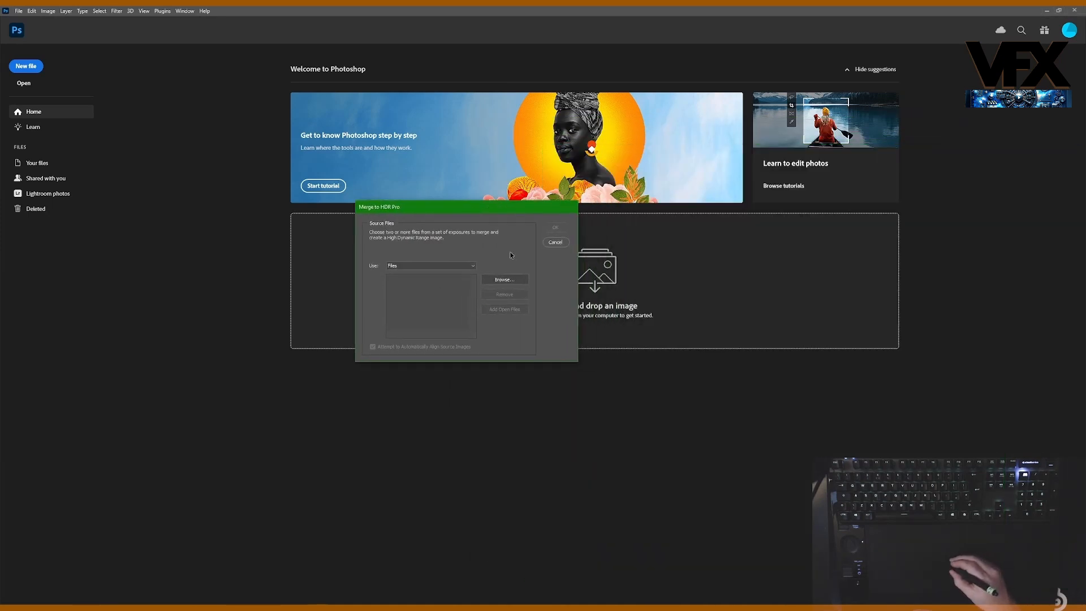
left_click(504, 280)
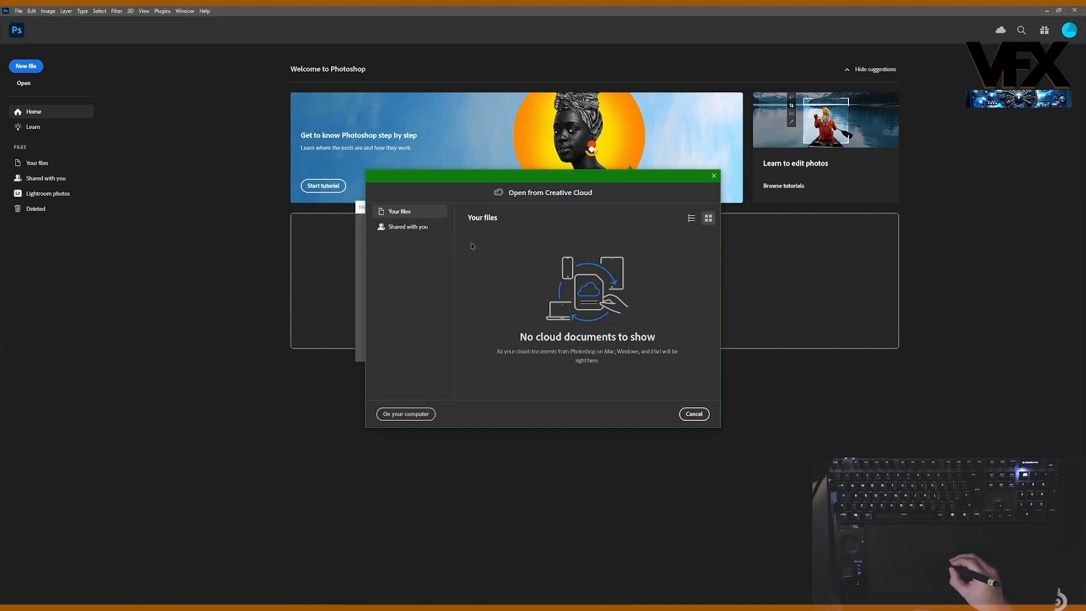
left_click(406, 414)
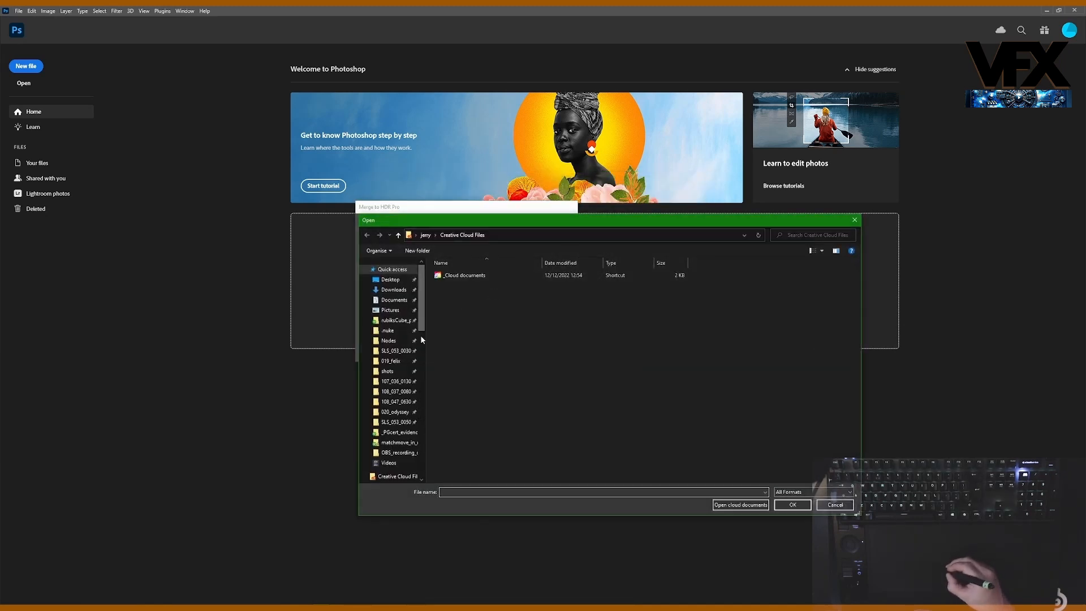
scroll(424, 323, "down", 1)
left_click(396, 304)
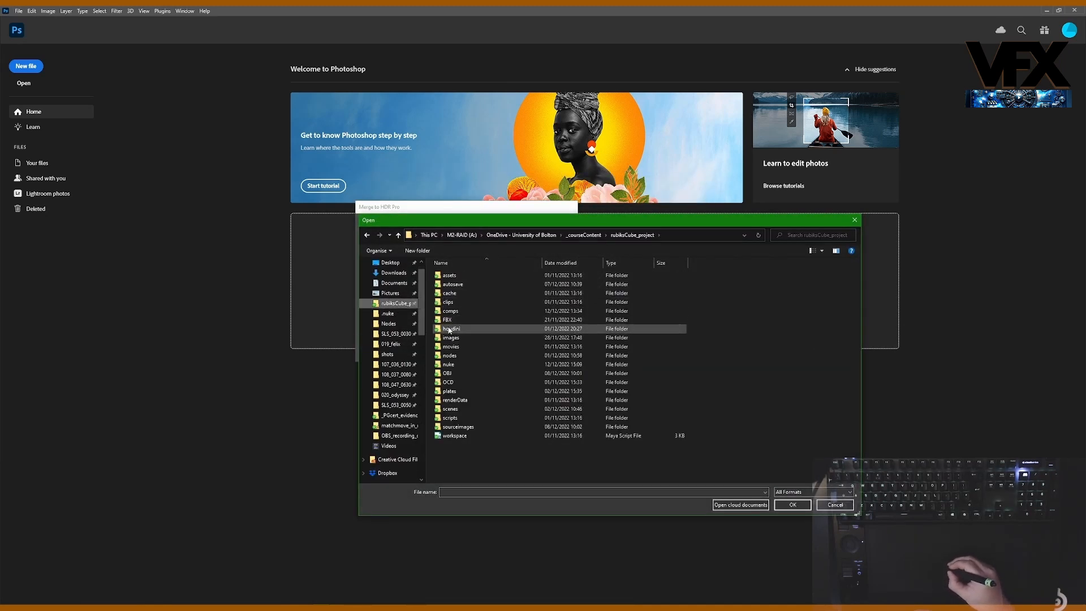
double_click(448, 383)
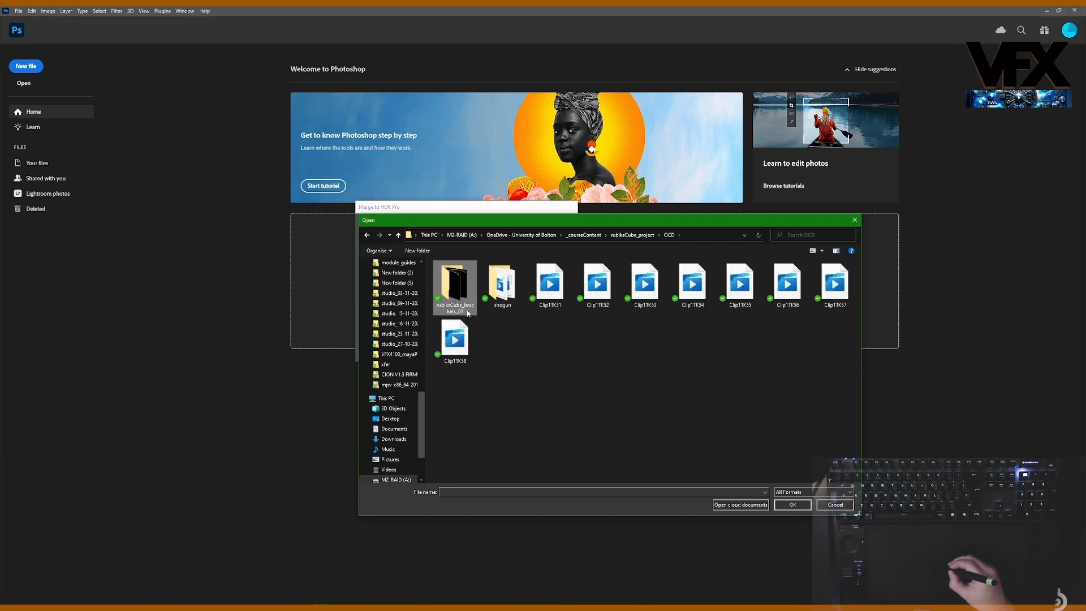
double_click(455, 286)
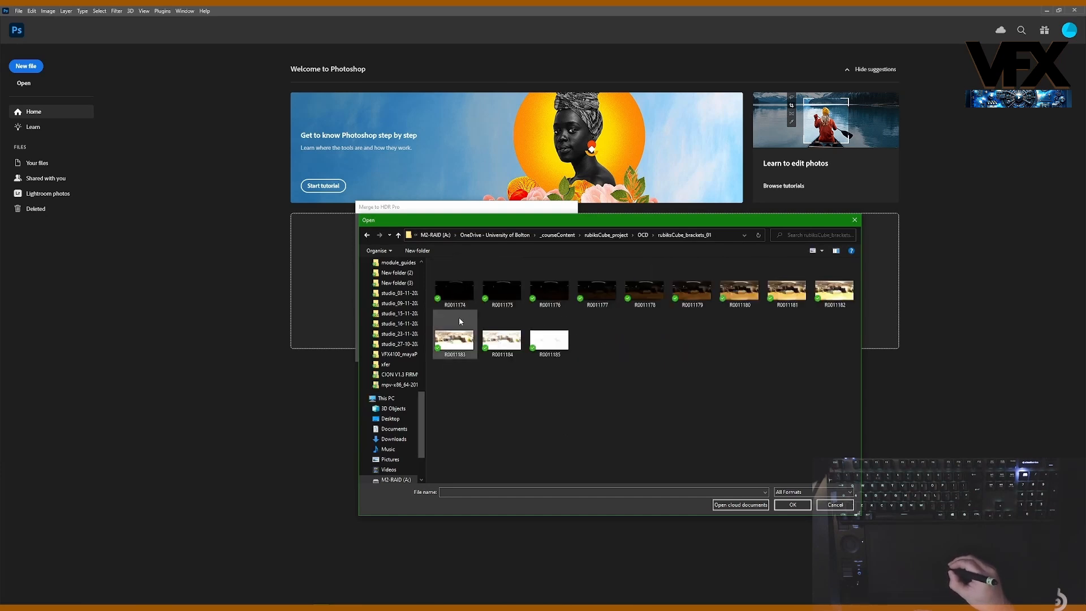
left_click(802, 509)
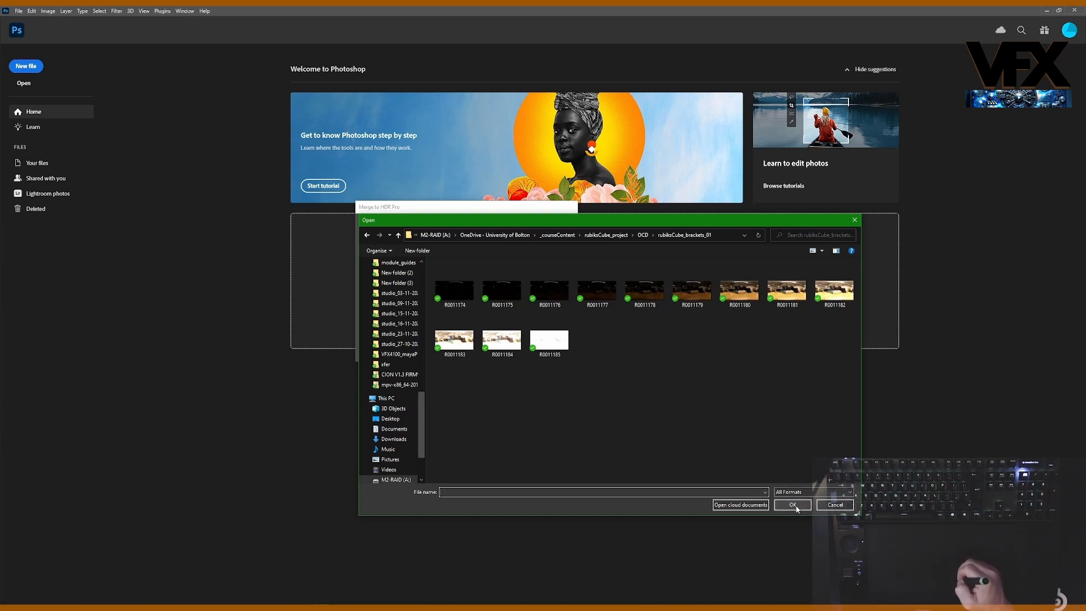
left_click(643, 235)
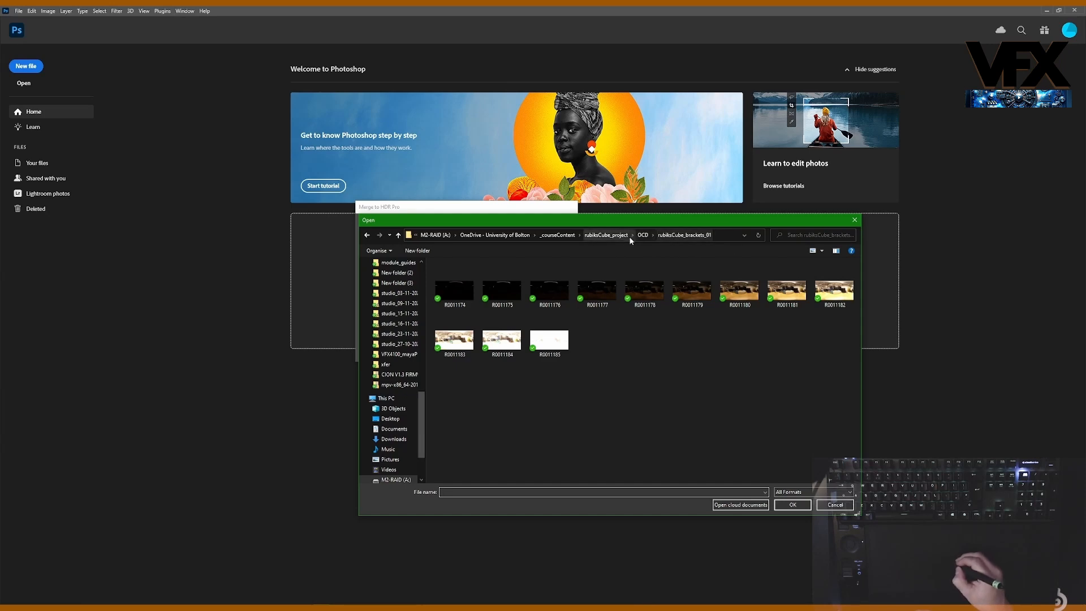
left_click(455, 286)
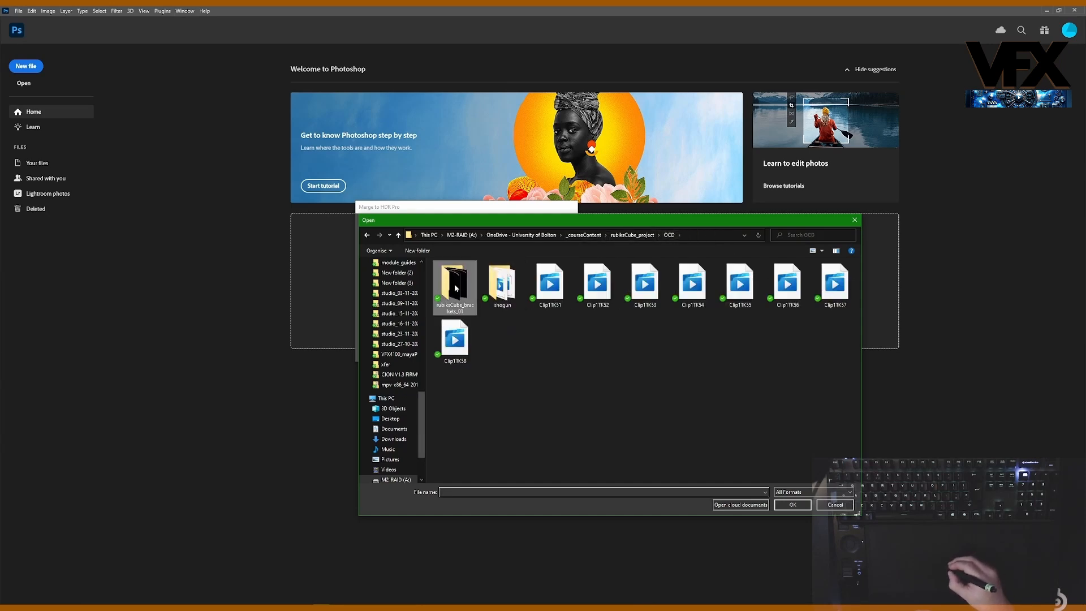
left_click(792, 505)
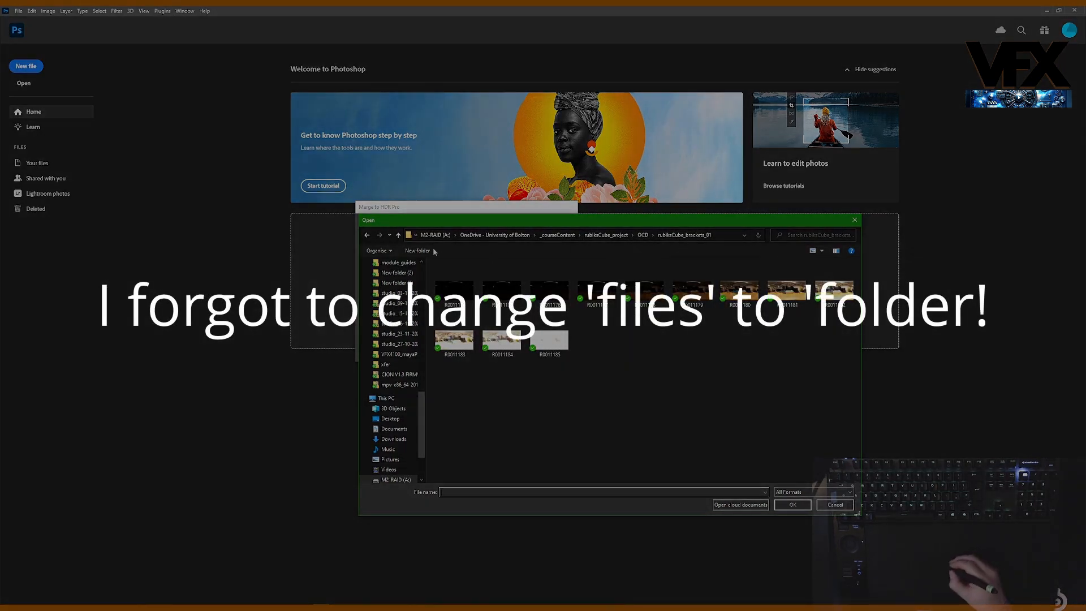
left_click(398, 236)
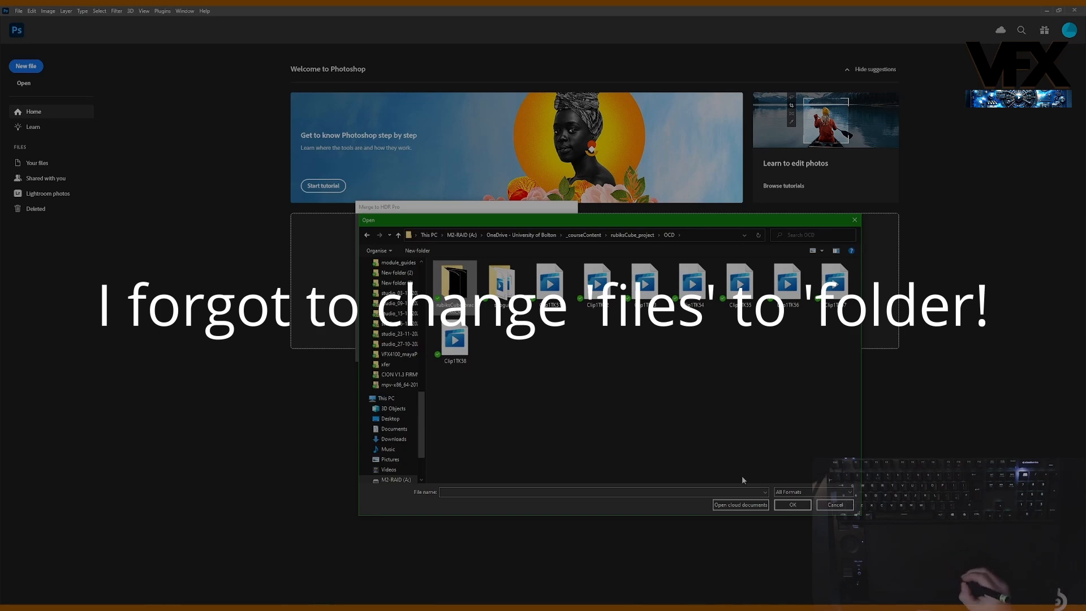
left_click(836, 508)
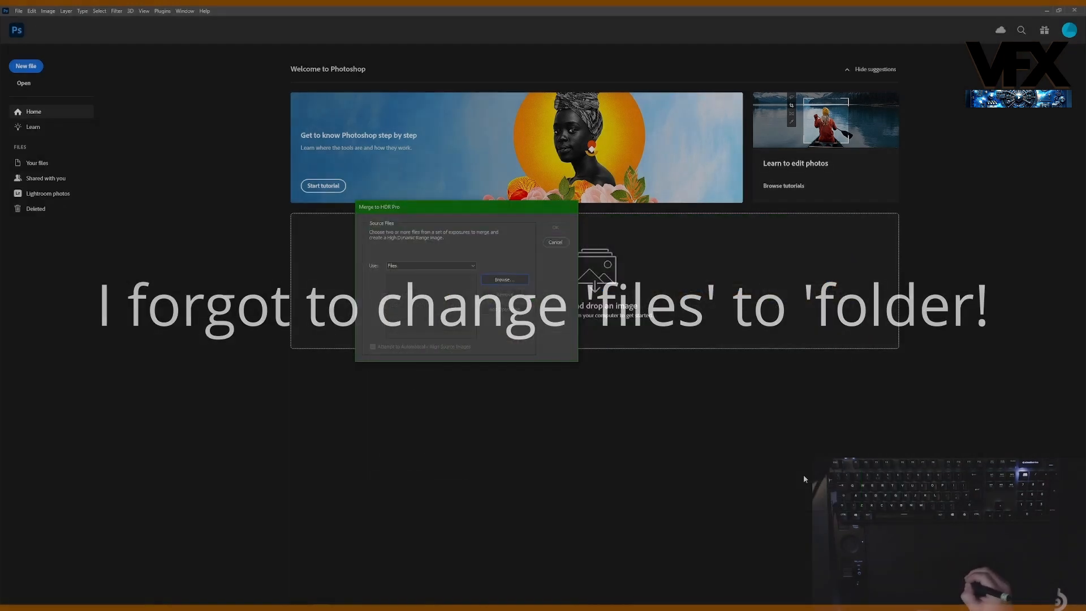
Step: Set the merge source to Folder and load the rubiksCube_brackets_01 folder from OCD in the Rubik's Cube project
left_click(430, 265)
left_click(427, 274)
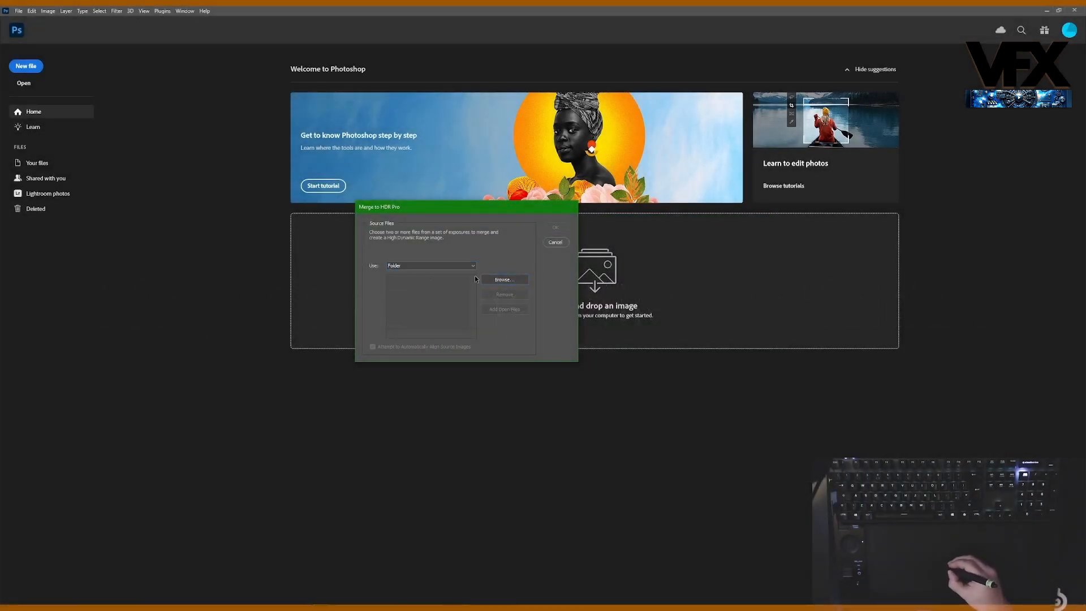
left_click(503, 279)
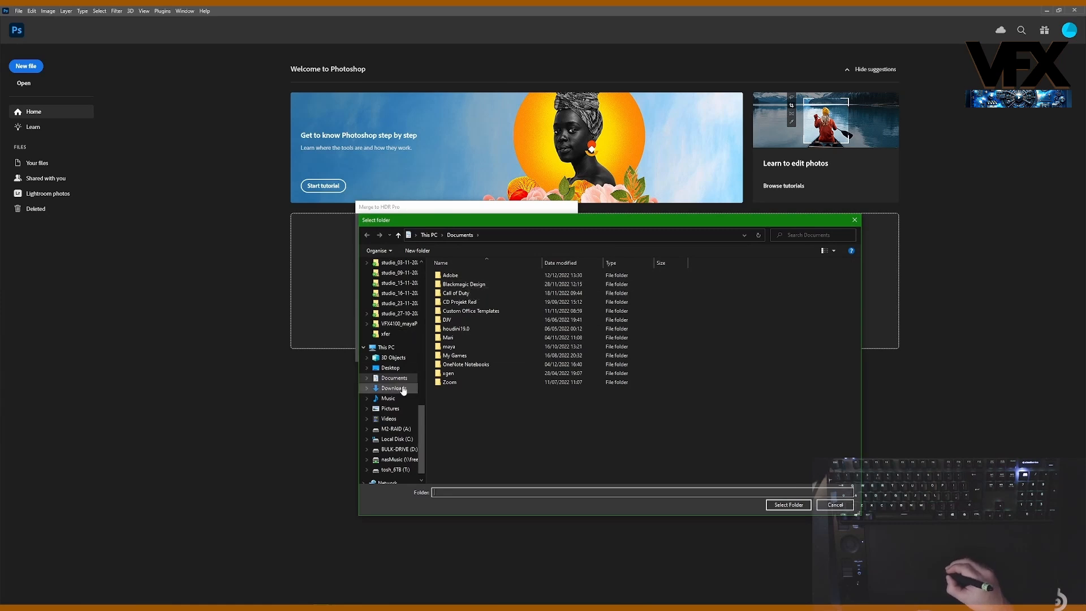
scroll(412, 388, "up", 10)
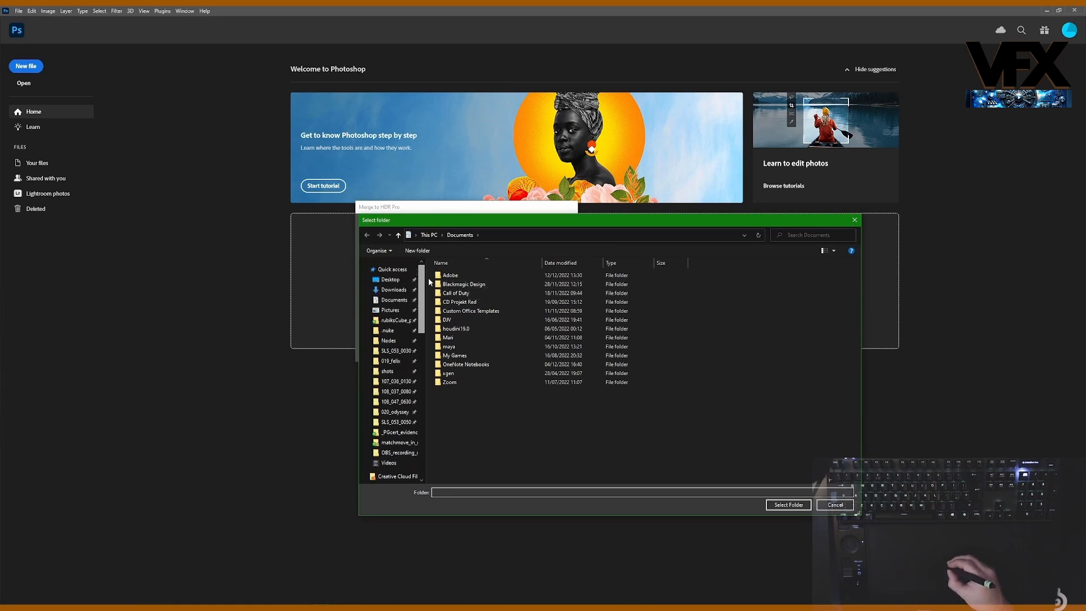
left_click(397, 321)
left_click(448, 383)
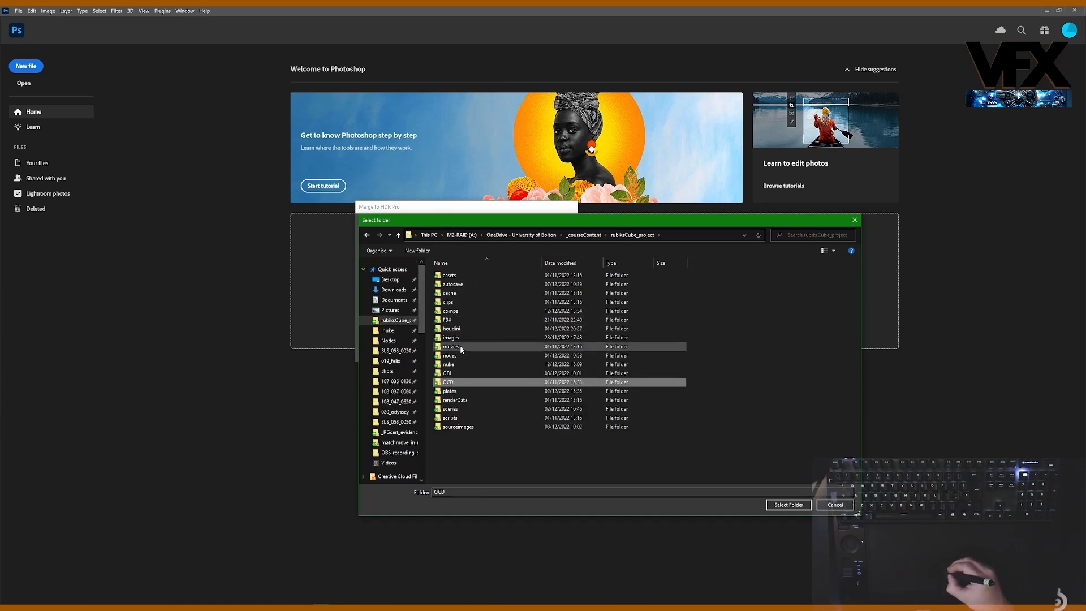
double_click(448, 383)
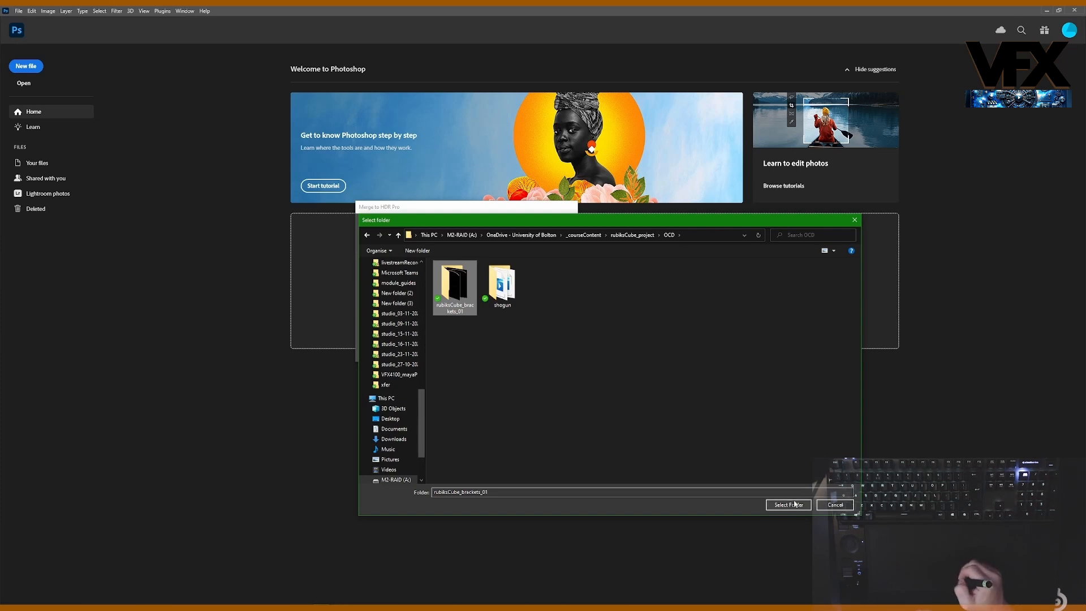
left_click(783, 505)
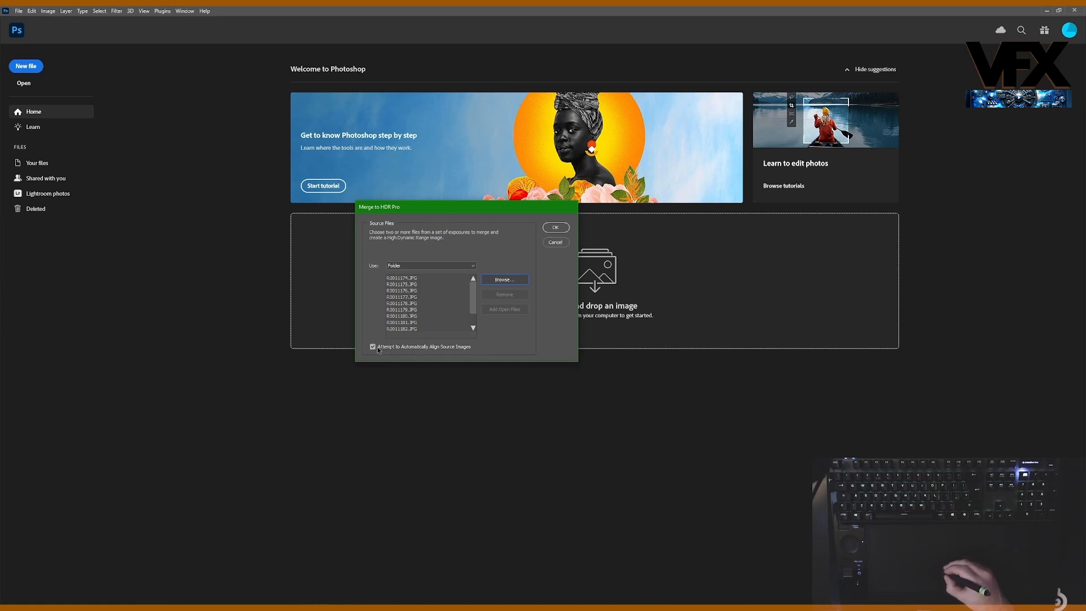
Step: Check the bracket images in File Explorer against the loaded source files, and return to Photoshop
scroll(471, 309, "down", 1)
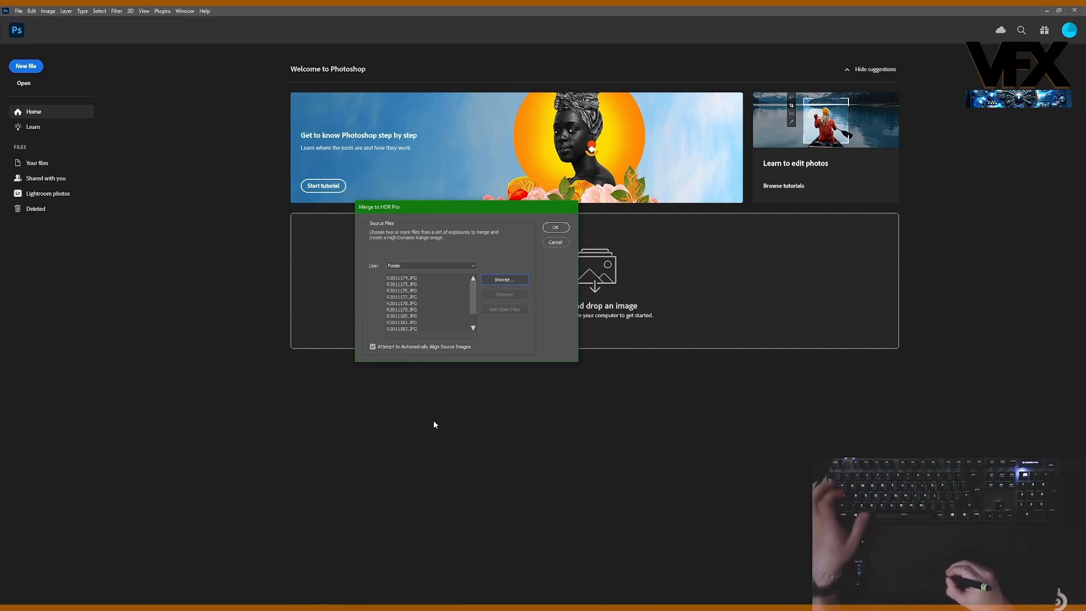
key("super+e")
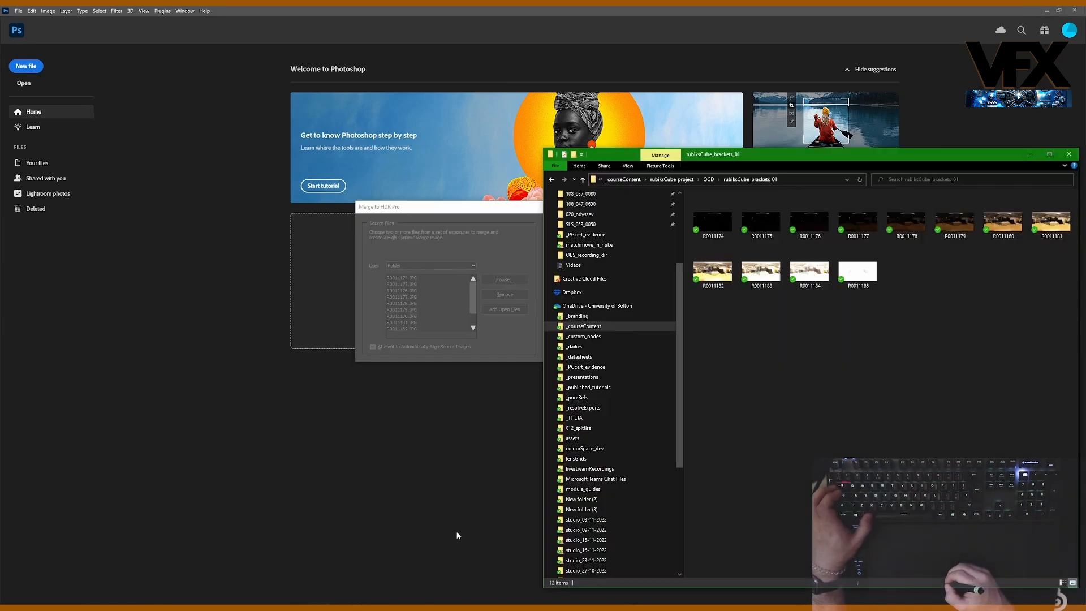
mouse_move(184, 604)
left_click(218, 578)
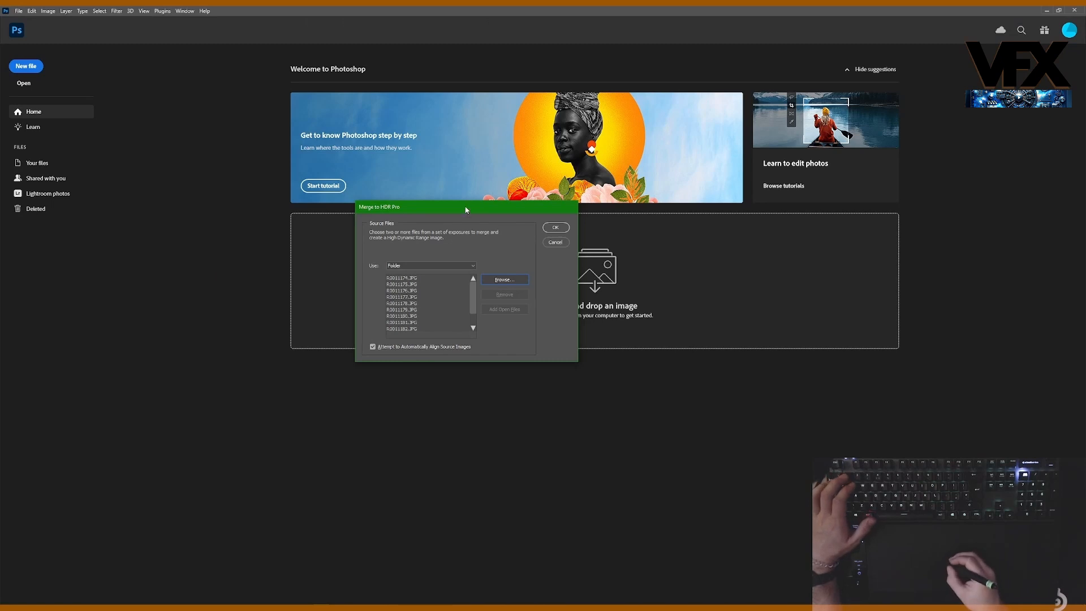
Step: Run the merge of the loaded brackets with automatic alignment of the source images enabled
left_click_drag(465, 211, 454, 207)
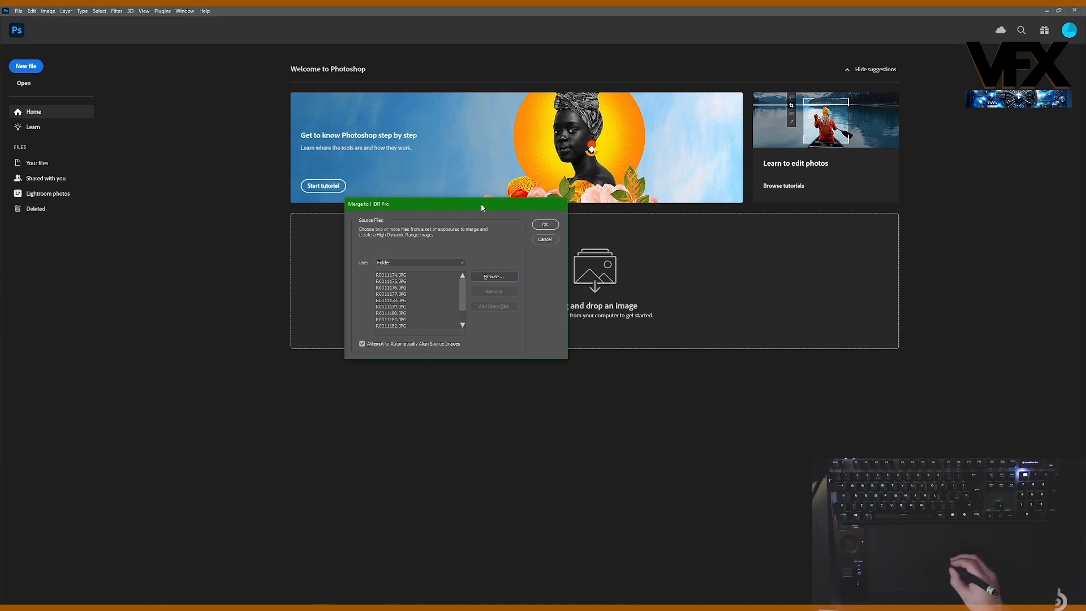
left_click_drag(480, 203, 530, 204)
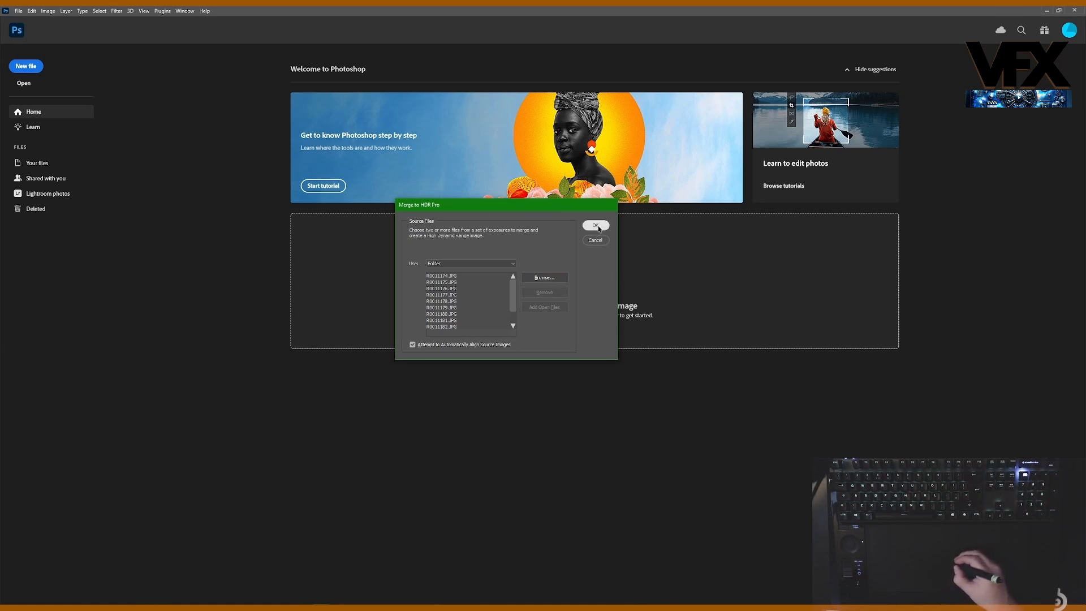
left_click(595, 240)
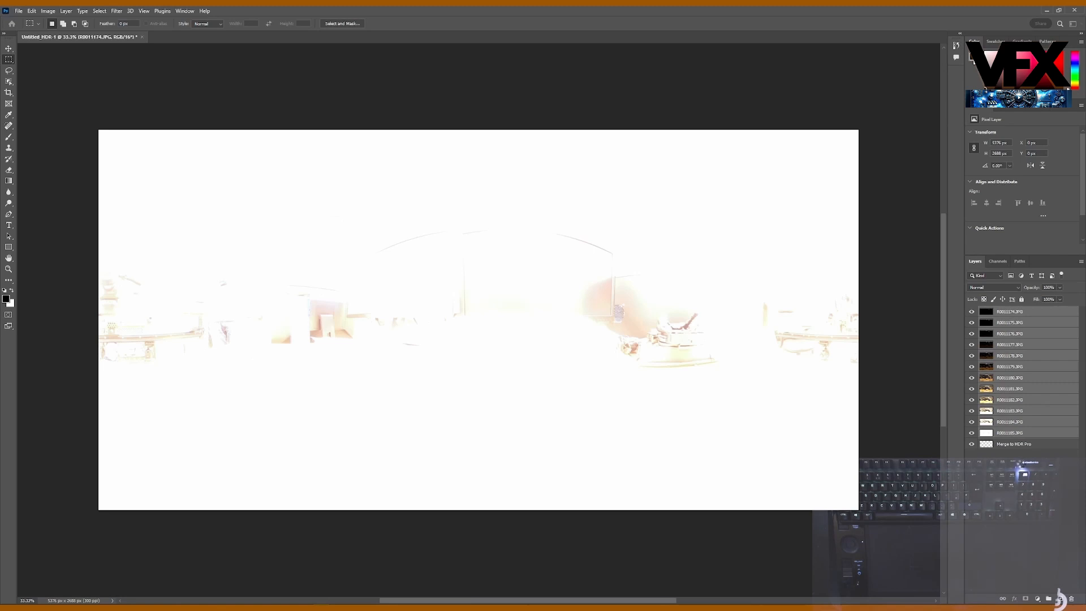
left_click(1015, 444)
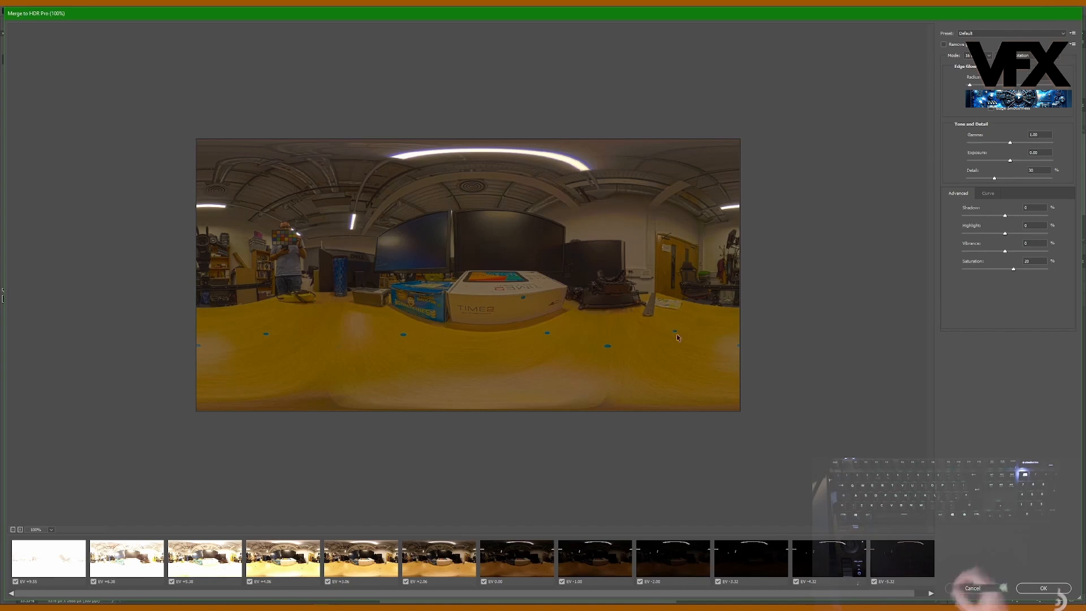
Step: Set the merge mode to 32 Bit, turn off Complete Toning in Adobe Camera Raw, and leave ghost removal off
left_click(973, 57)
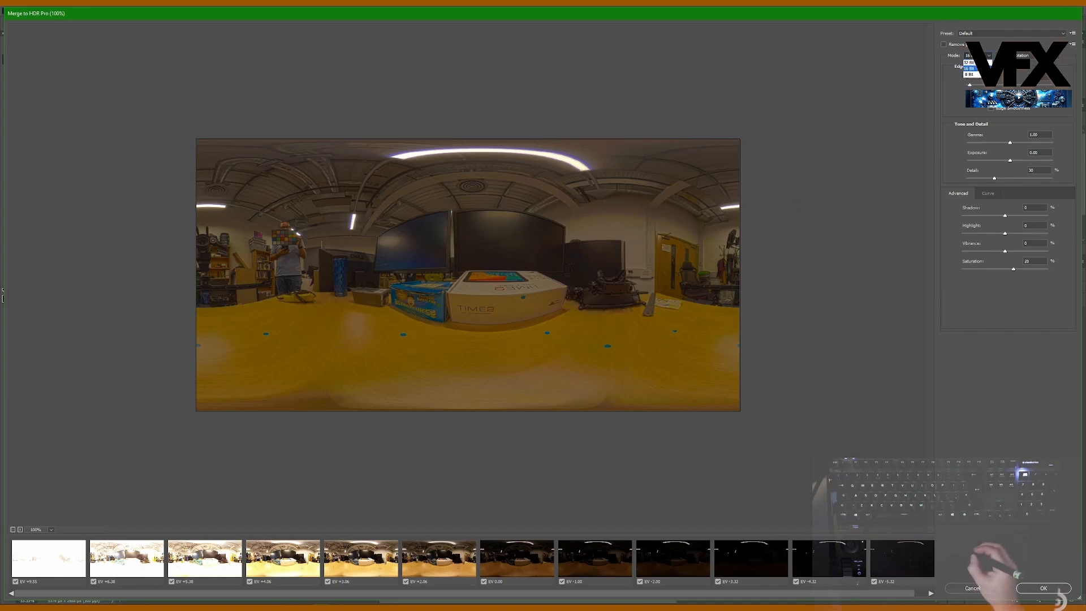
left_click(969, 63)
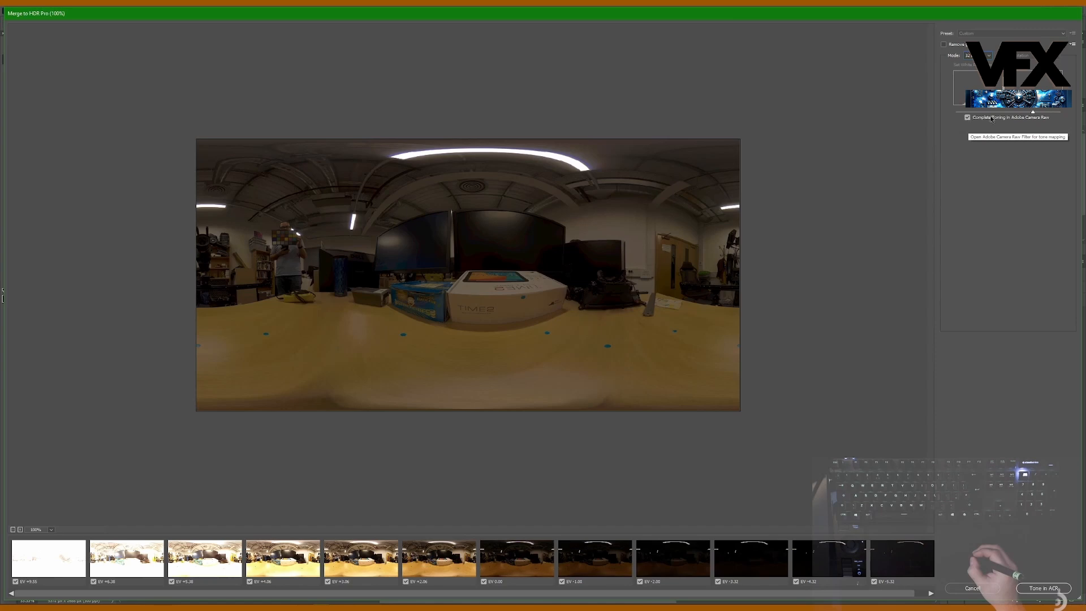
left_click(968, 117)
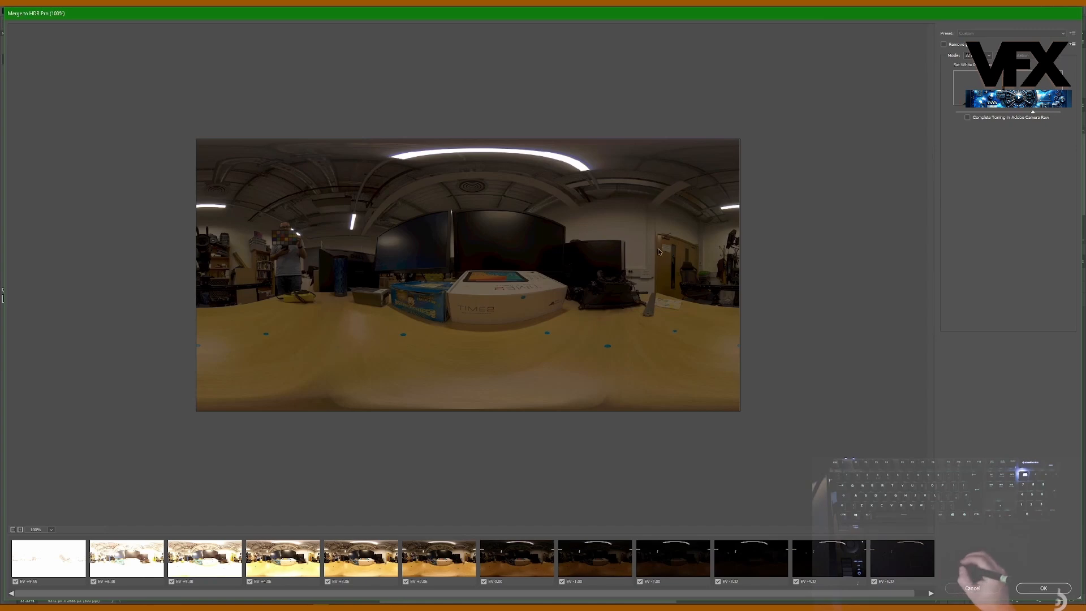
left_click(944, 45)
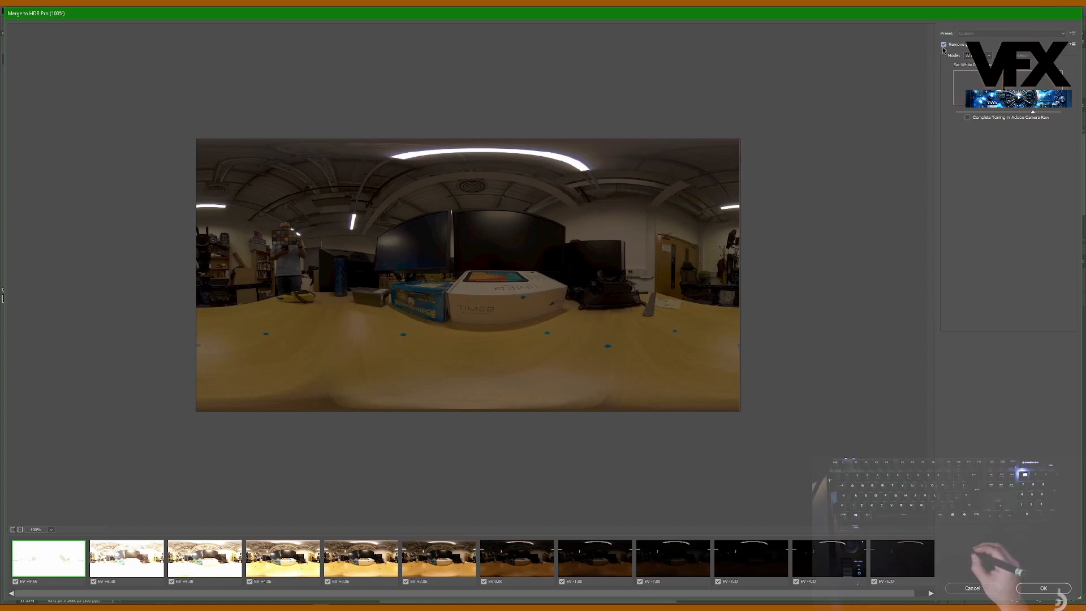
left_click(944, 44)
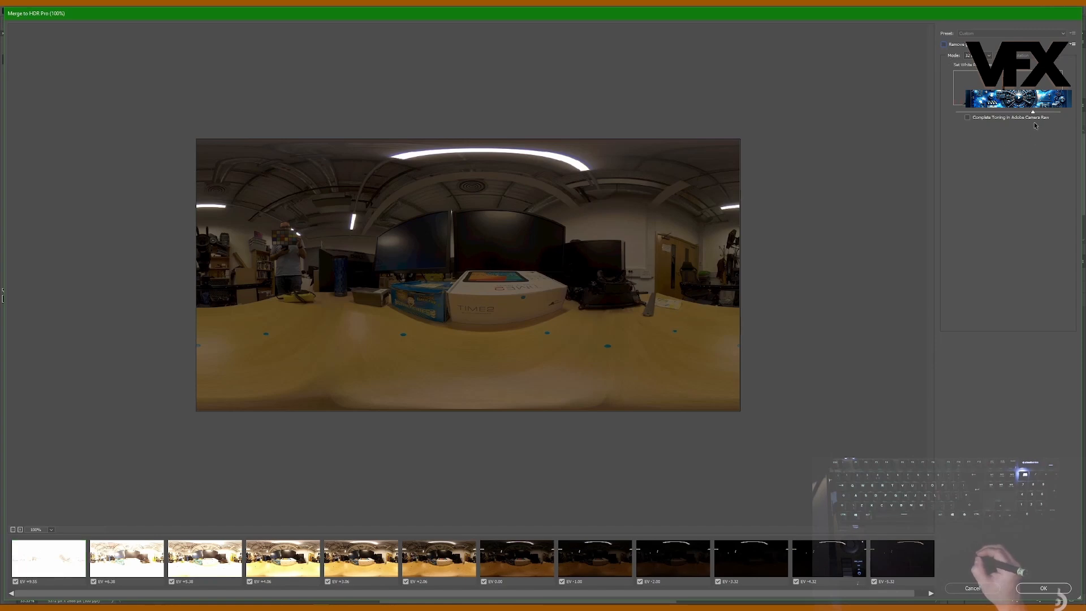
Step: Lower the white point preview to brighten the panorama and complete the merge into a 32-bit HDR document
left_click_drag(1033, 112, 1005, 113)
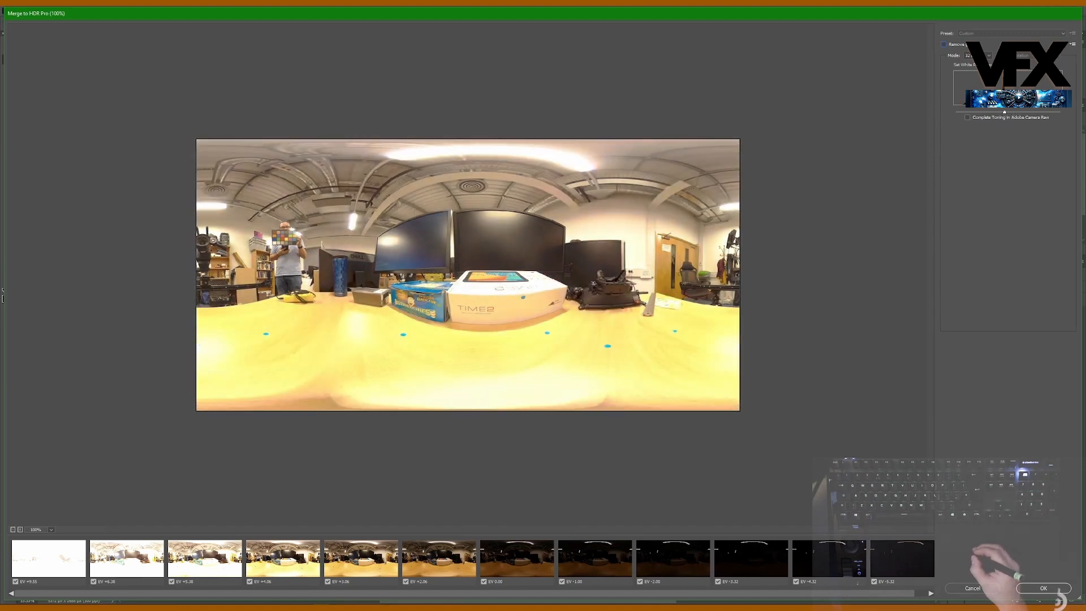
mouse_move(1005, 113)
left_mouse_down()
mouse_move(1015, 113)
mouse_move(1004, 111)
left_mouse_up()
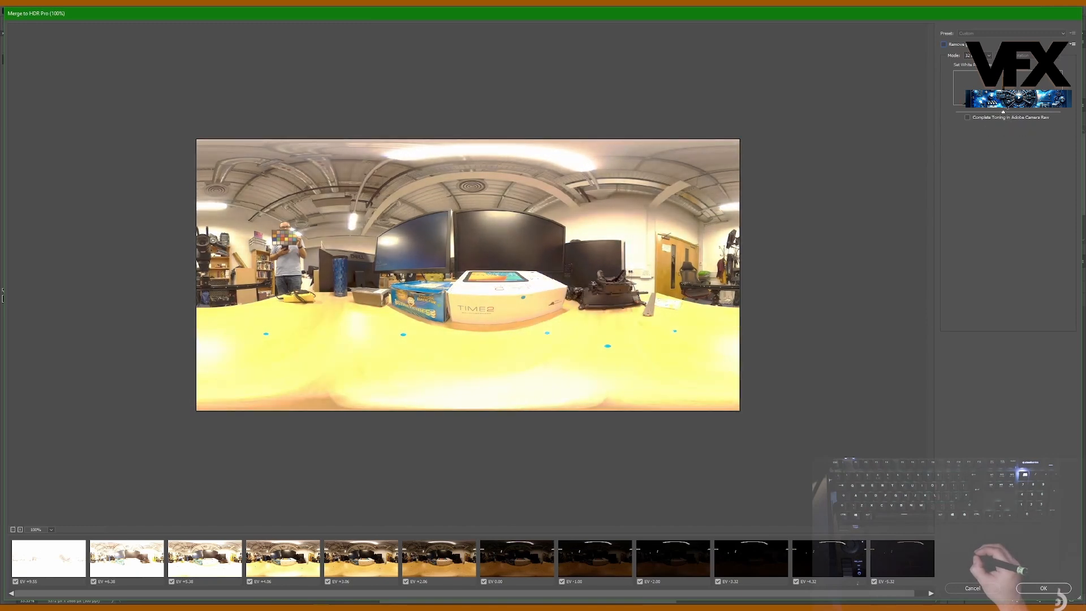
left_click(1048, 589)
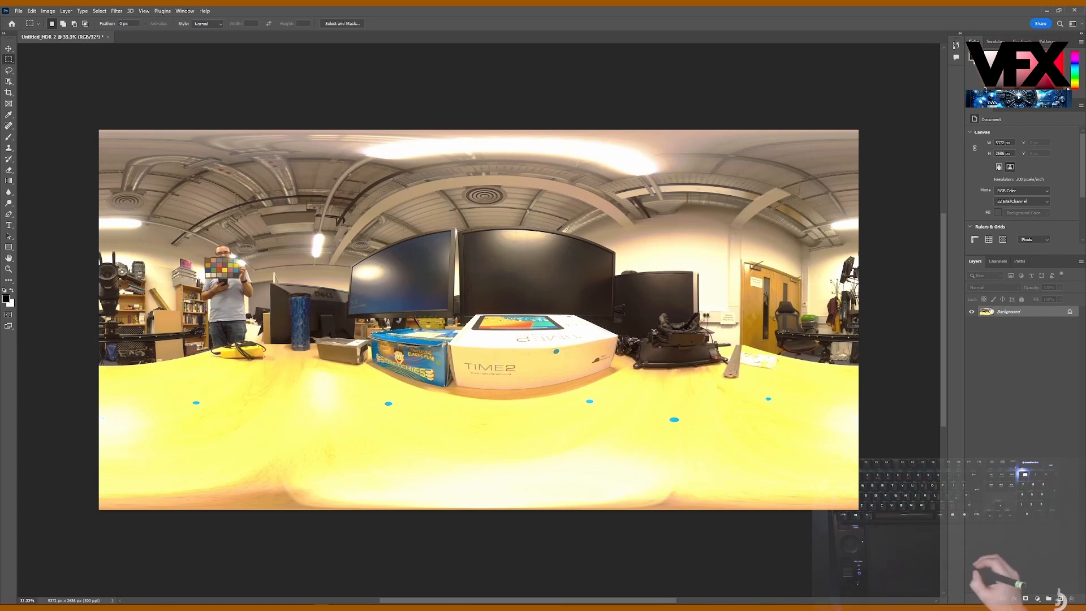
Step: Add an Exposure adjustment layer and test the image's dynamic range by strongly darkening the exposure, then brightening it
right_click(1012, 317)
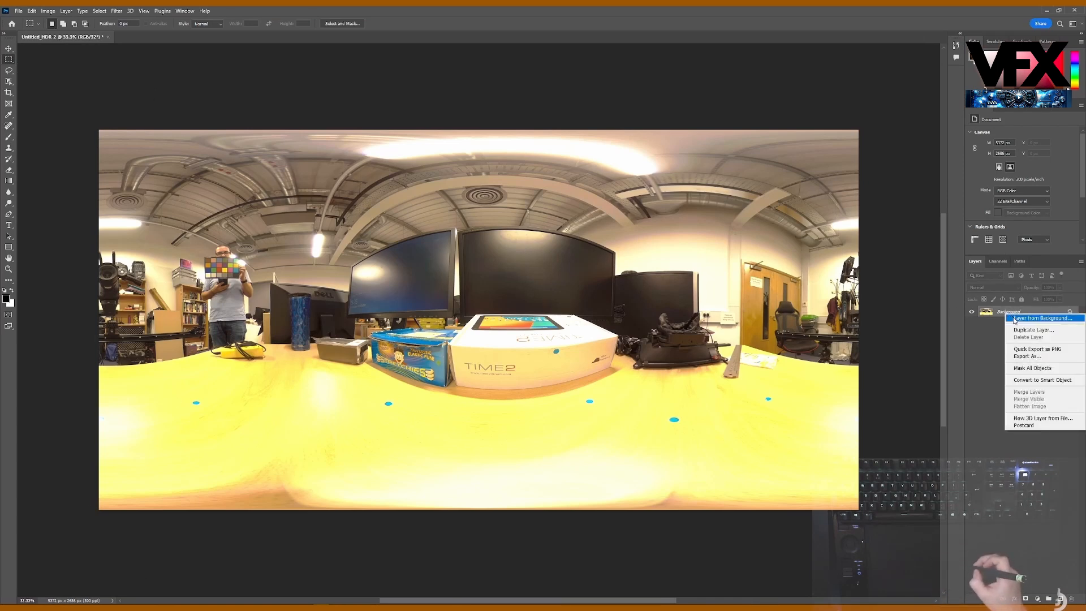
left_click(984, 378)
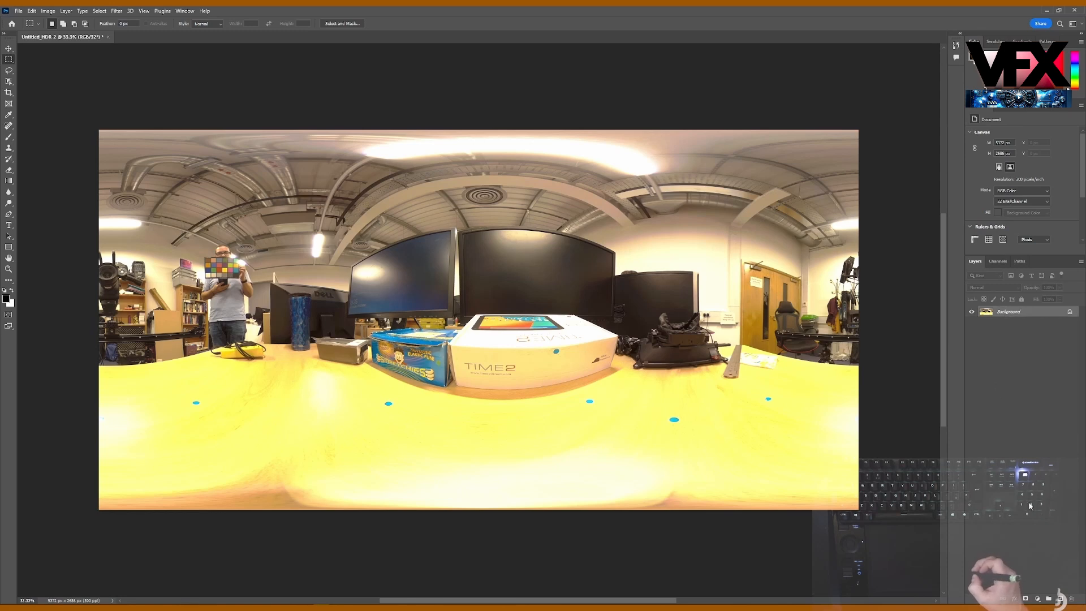
left_click(1038, 598)
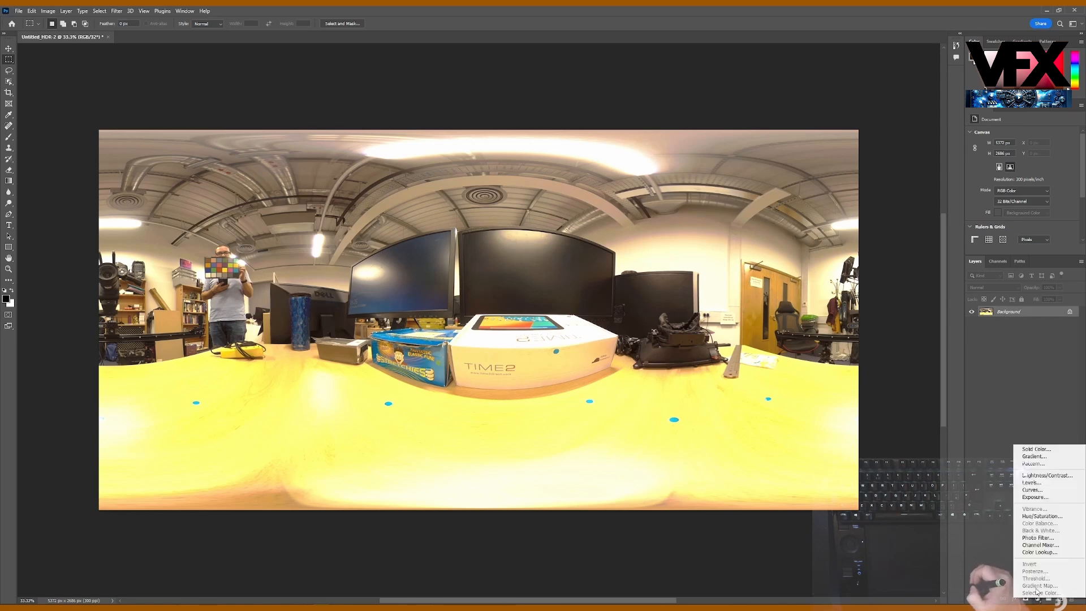
left_click(1046, 498)
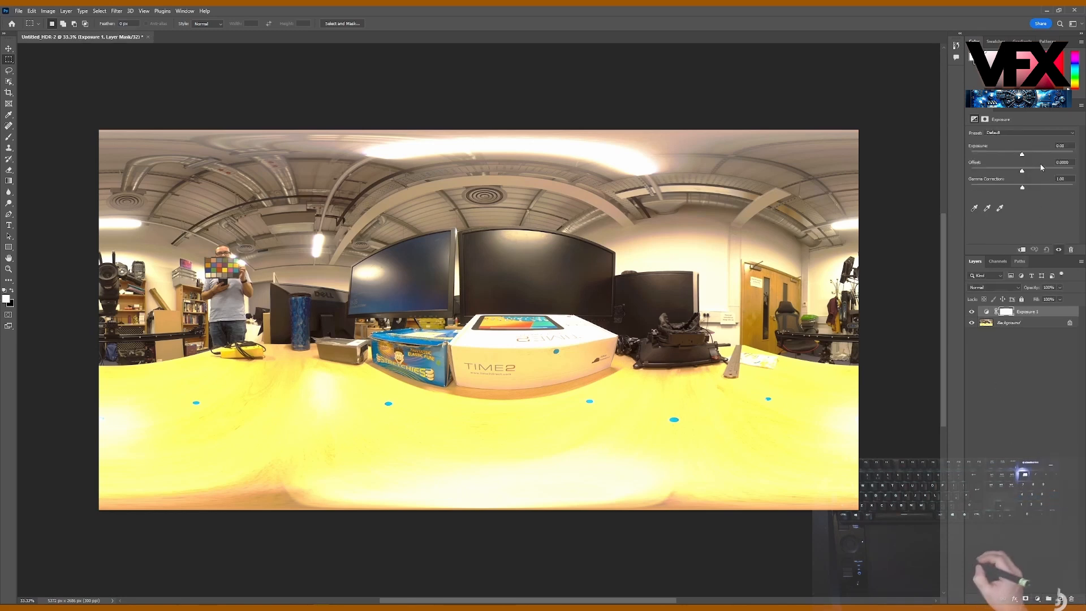
left_click_drag(1023, 154, 1012, 154)
left_click_drag(991, 153, 985, 151)
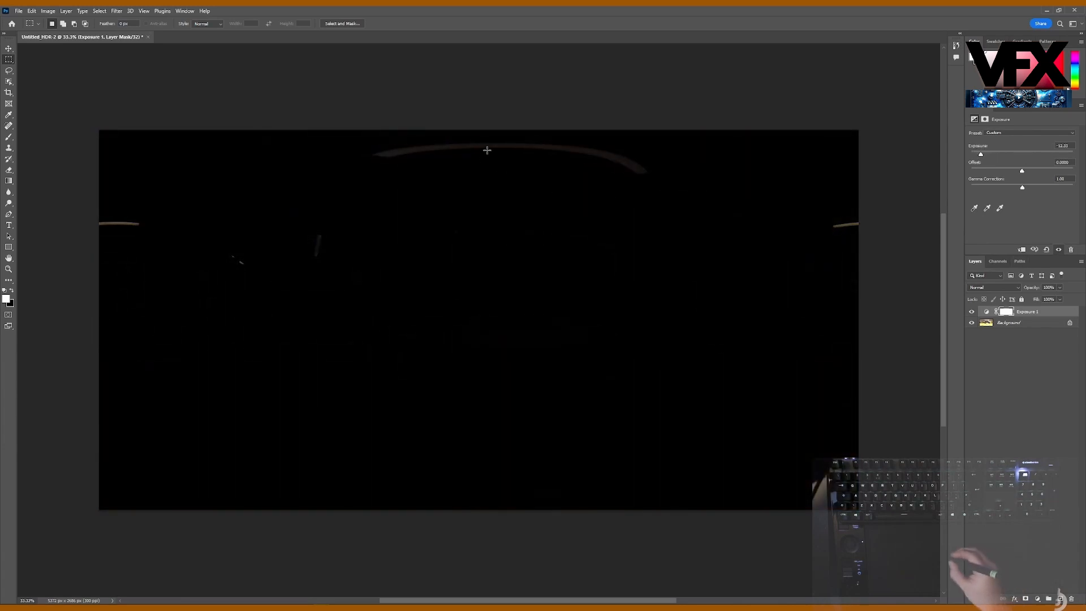
left_click_drag(981, 153, 1030, 154)
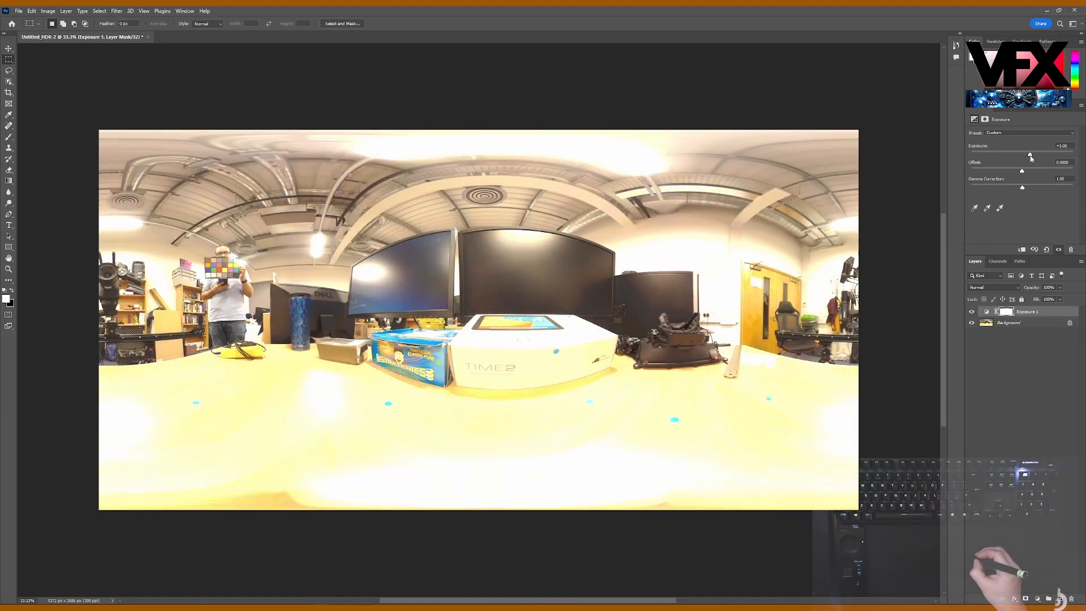
Step: Undo the exposure changes and the added Exposure adjustment layer
key("ctrl+z")
key("ctrl+z")
key("ctrl+z")
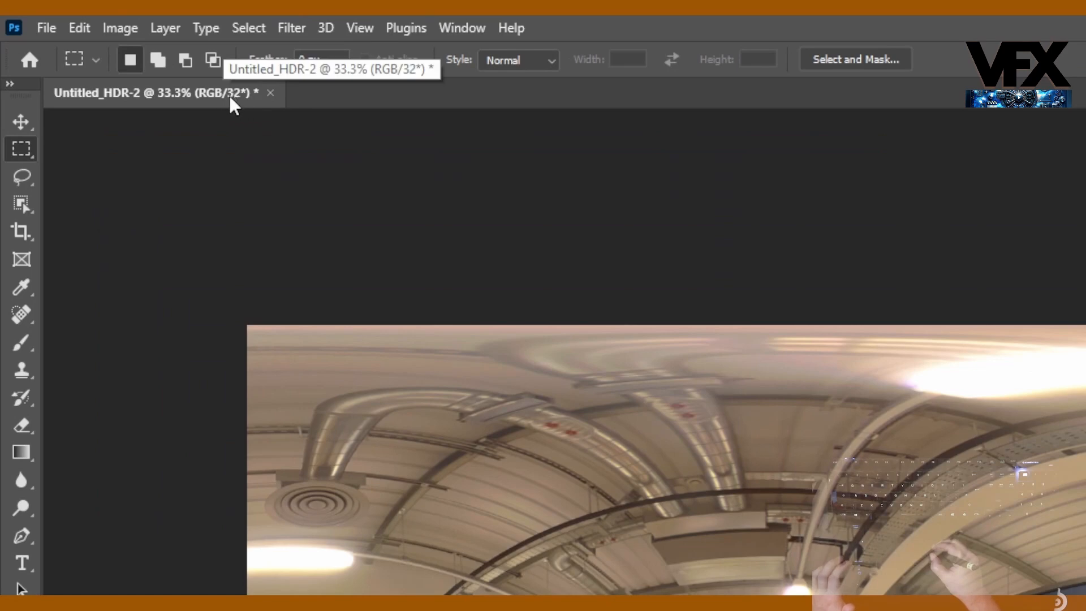
Step: Check the merged document's color mode and bit depth without changing them
left_click(120, 28)
mouse_move(152, 54)
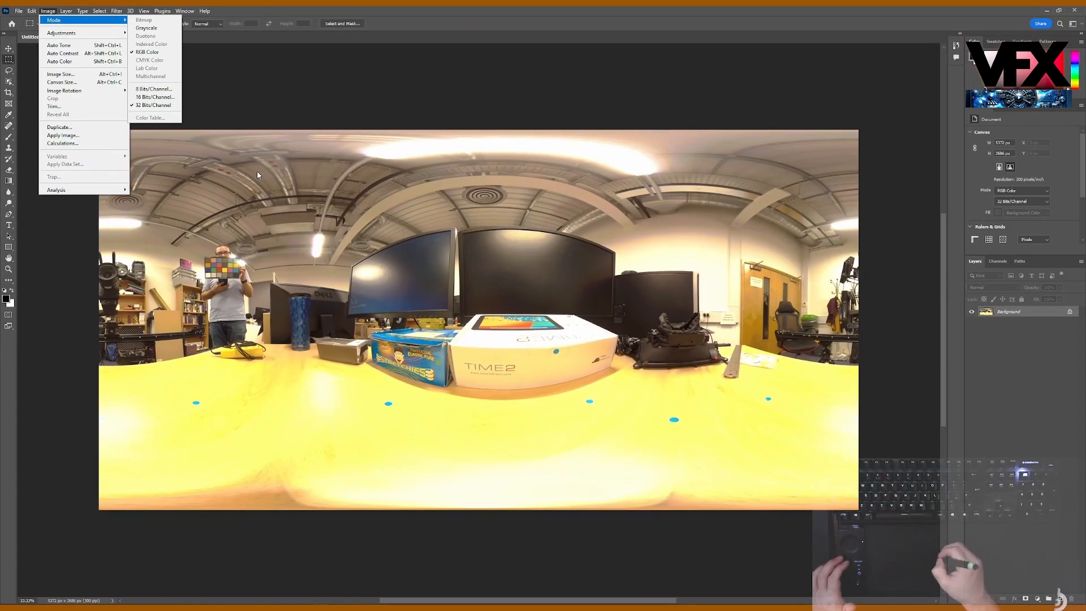
left_click(216, 89)
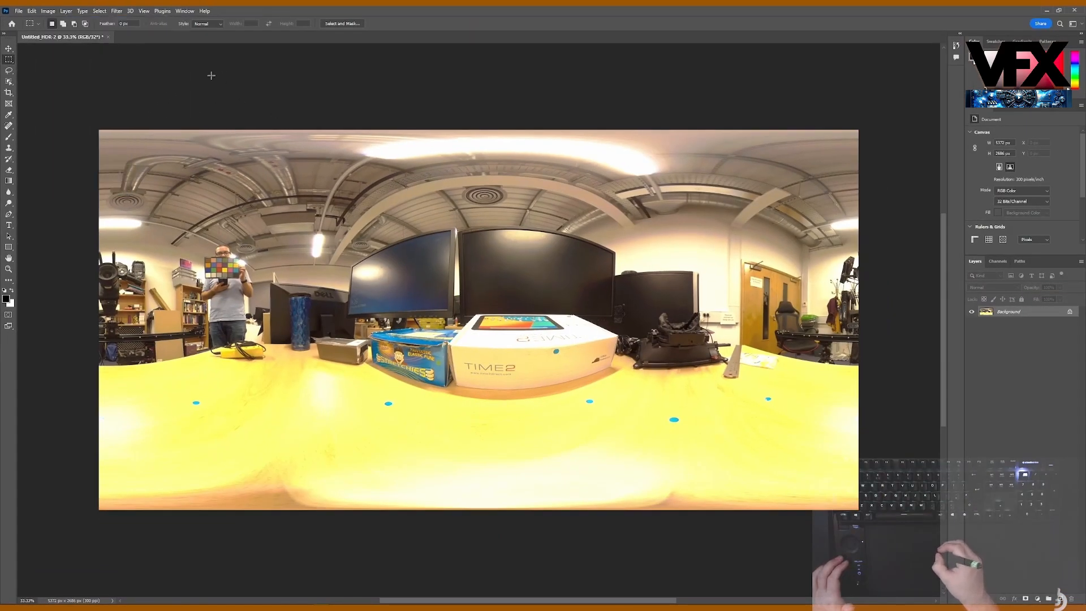
Step: Start saving the merged image on the computer under a new name, choosing the sourceimages HDRi folder of rubiksCube_project
left_click(19, 10)
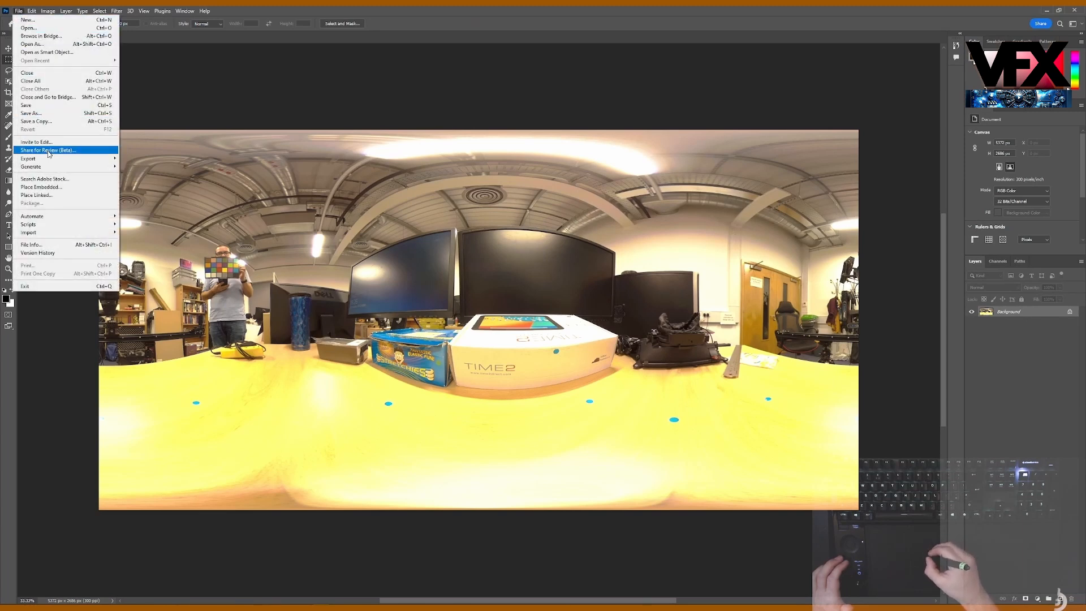
mouse_move(79, 159)
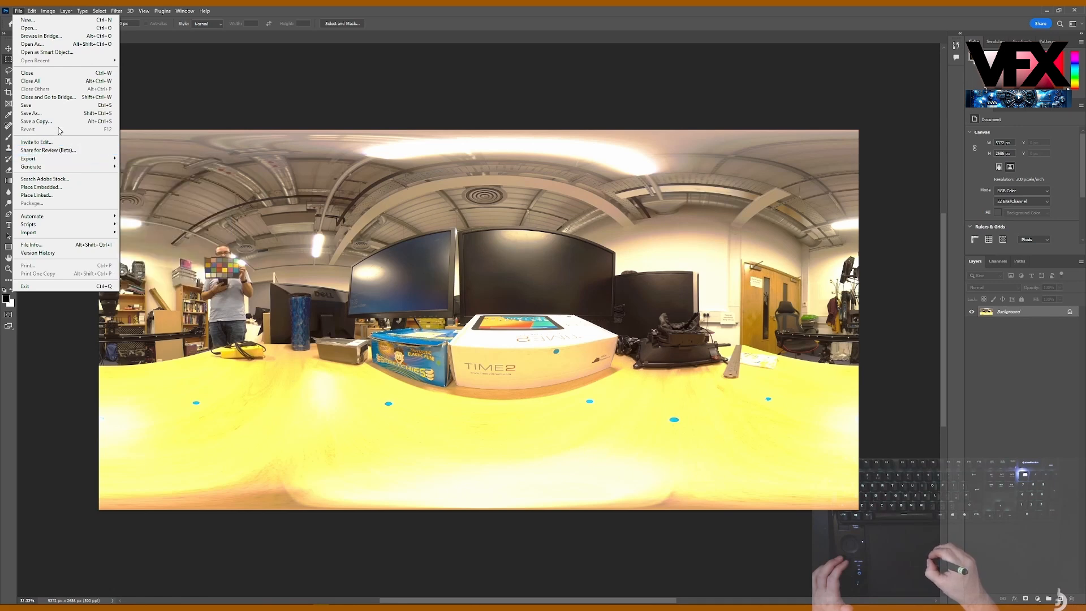
left_click(29, 115)
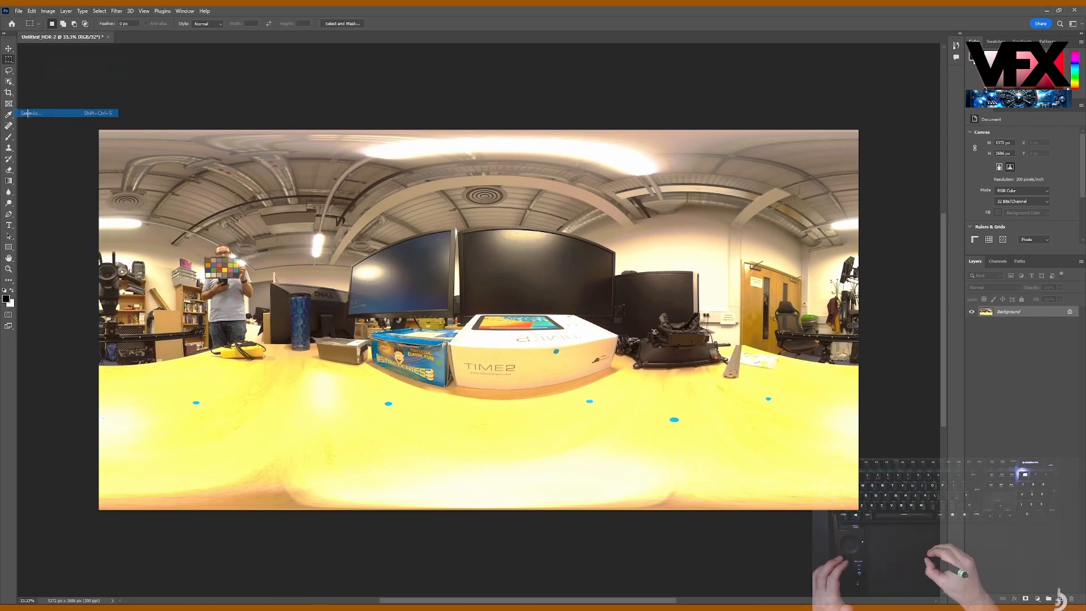
left_click(405, 414)
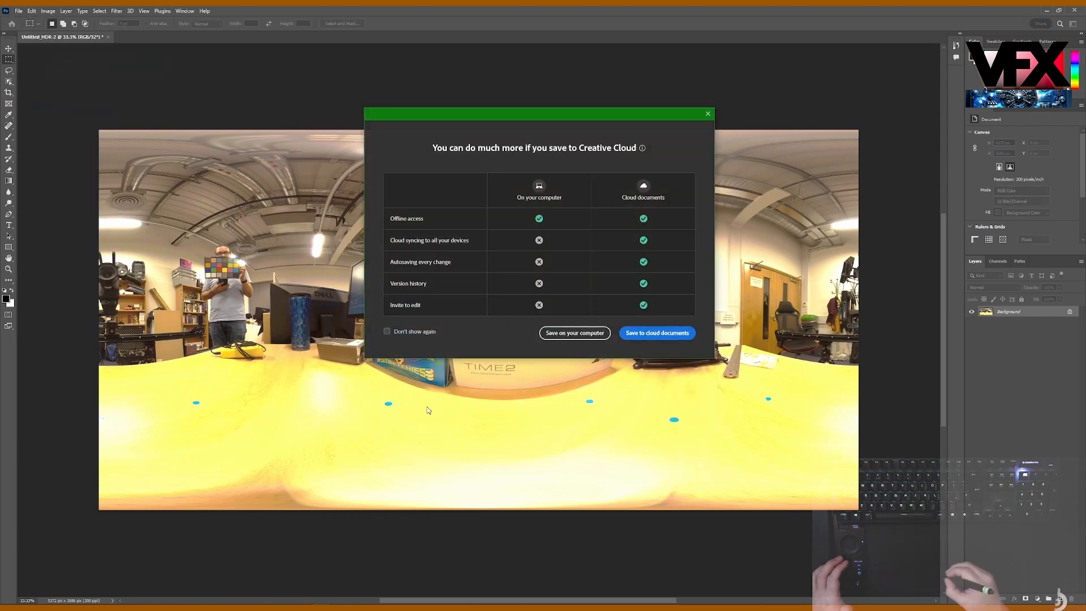
left_click(575, 333)
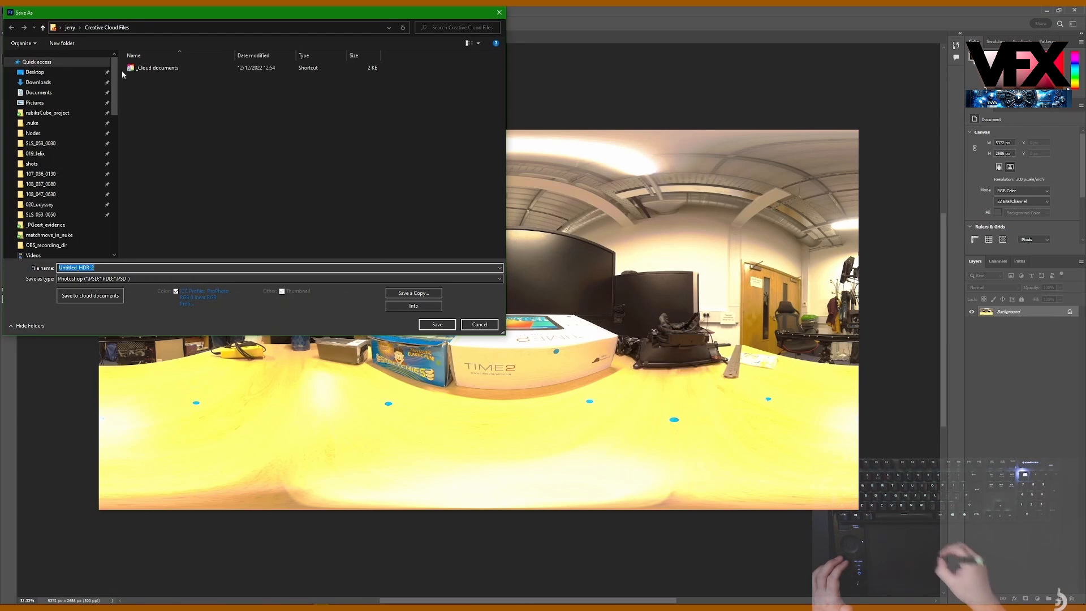
left_click(74, 115)
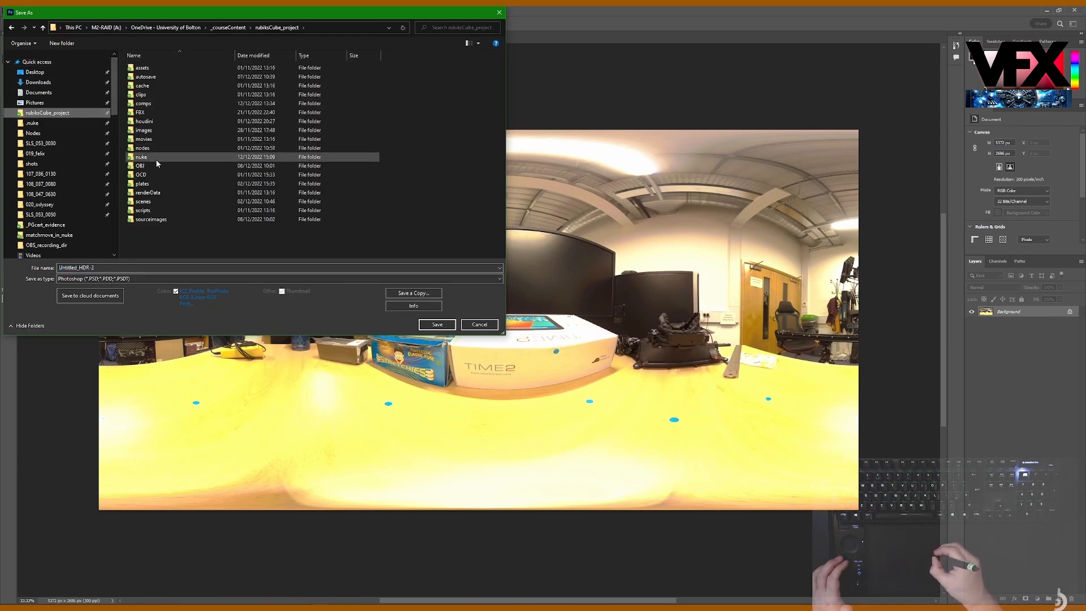
double_click(149, 220)
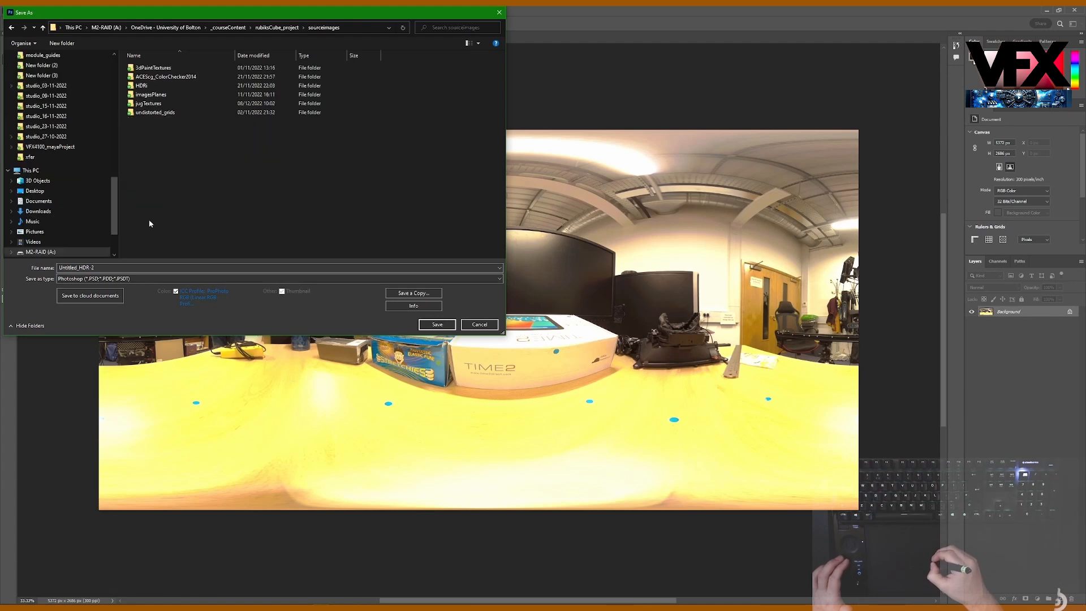
double_click(146, 85)
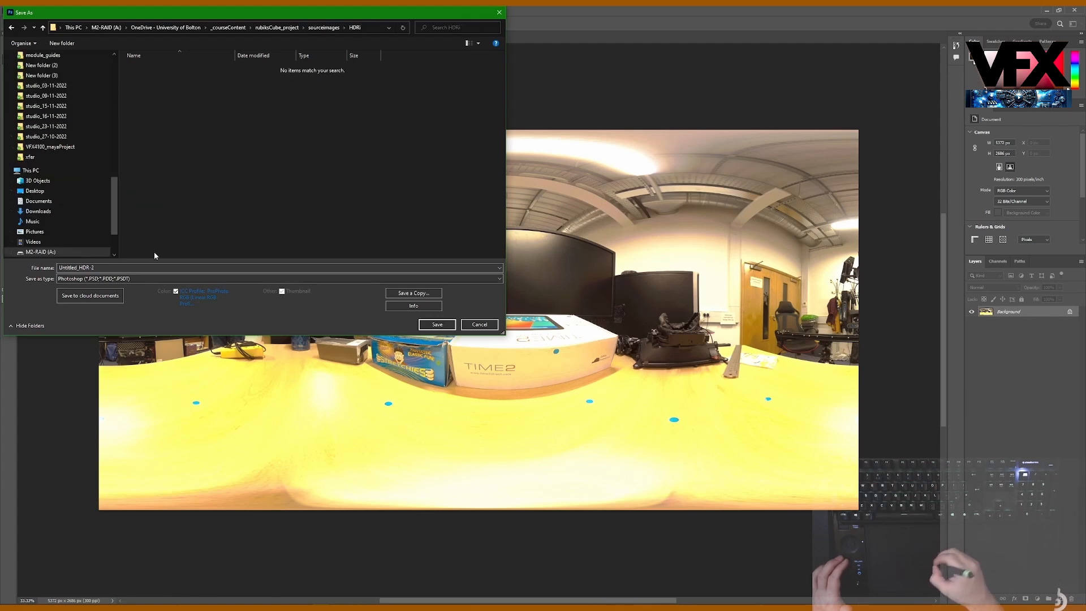
Step: Set the save format to OpenEXR and name the file rubiksCube_HDRi_demo_v004
left_click(118, 279)
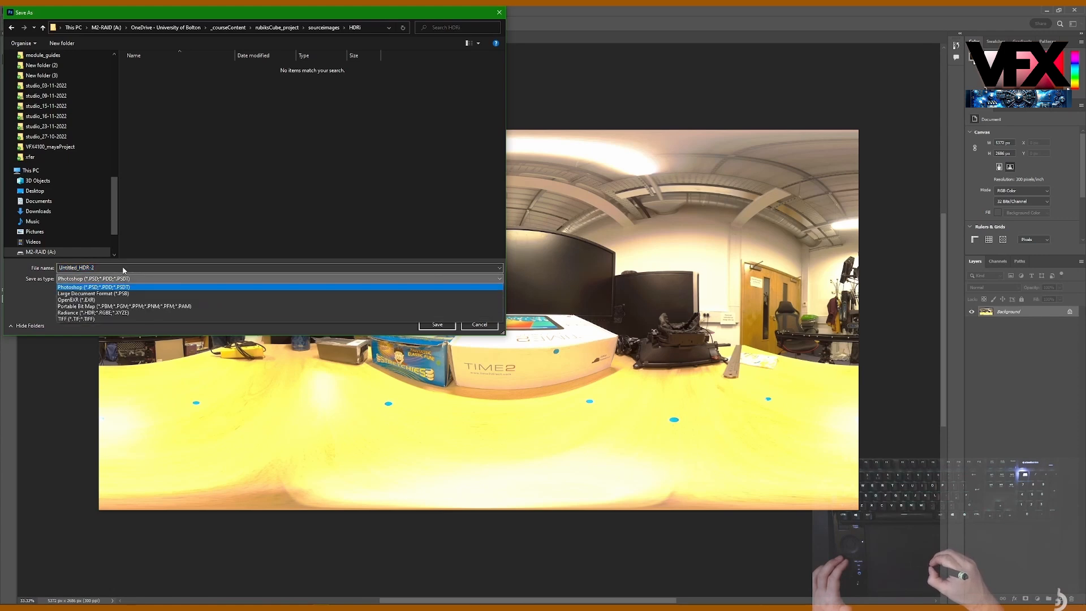
left_click(89, 301)
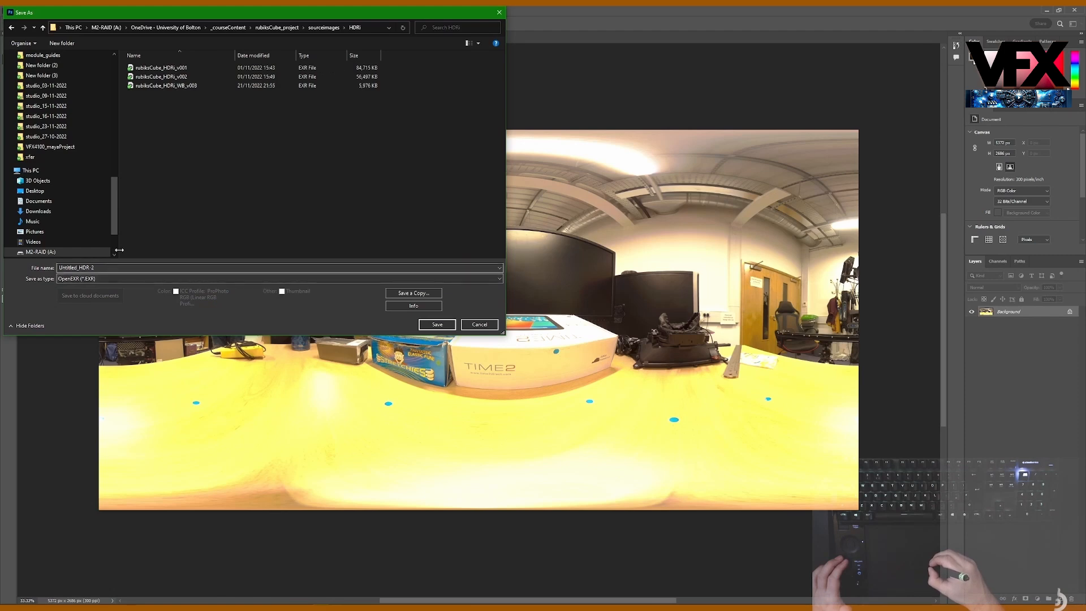
left_click(181, 76)
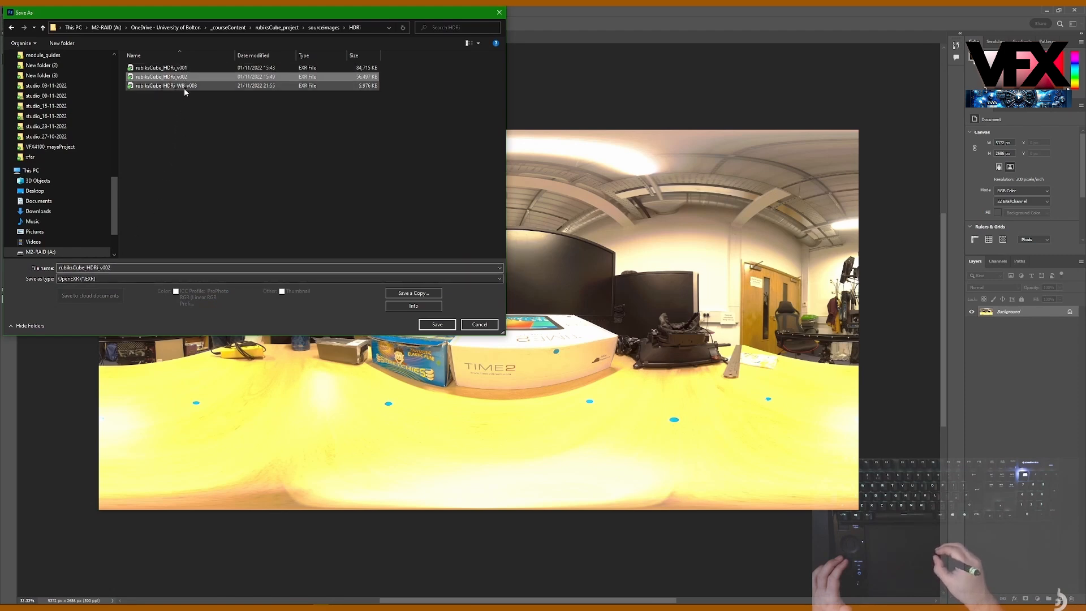
left_click(127, 268)
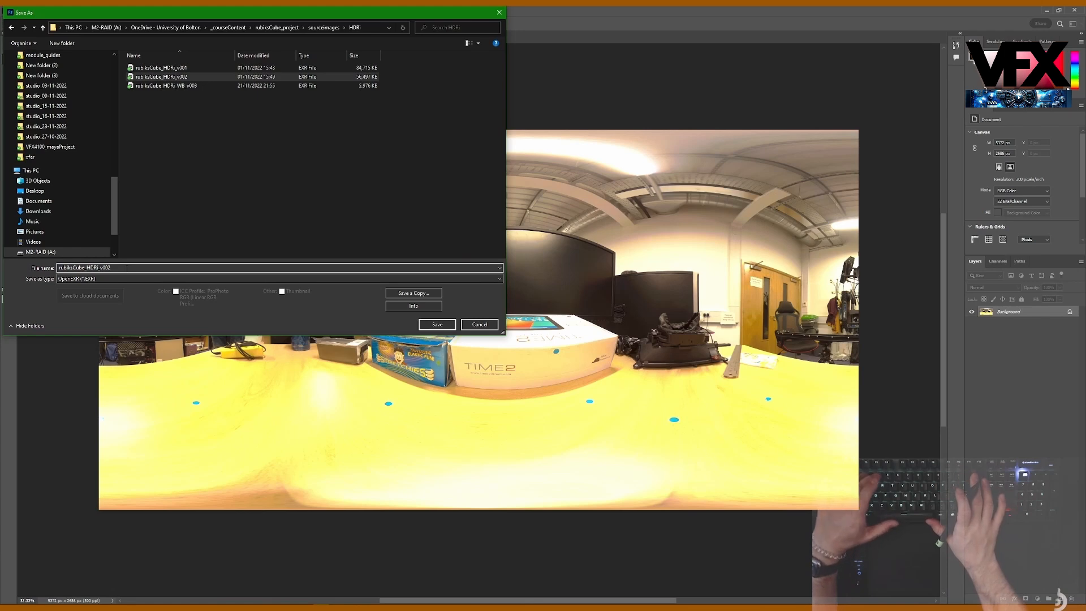
key("BackSpace")
type("4")
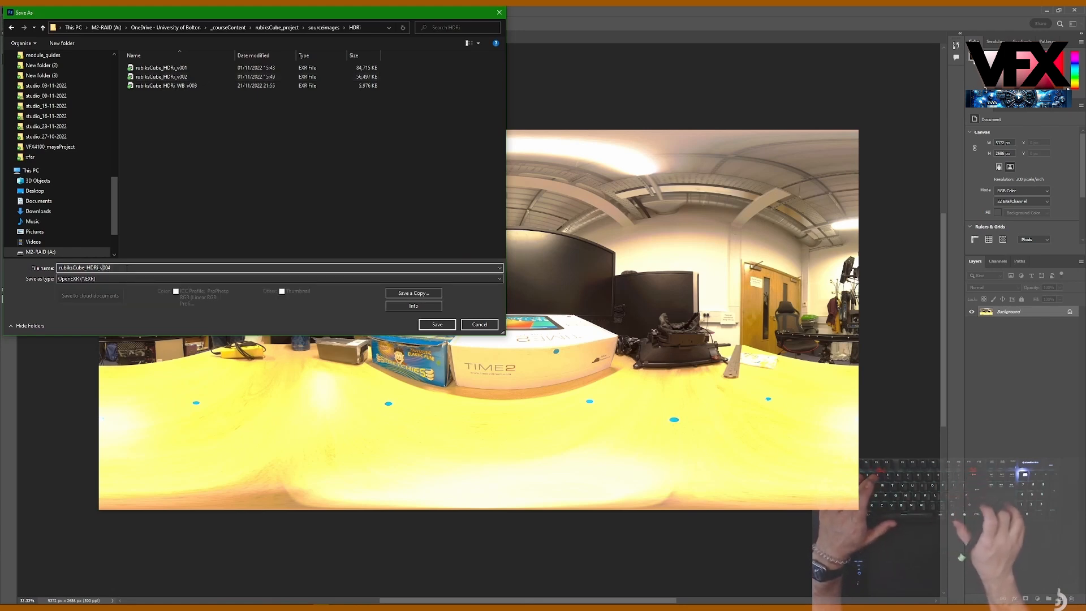
type("demo_")
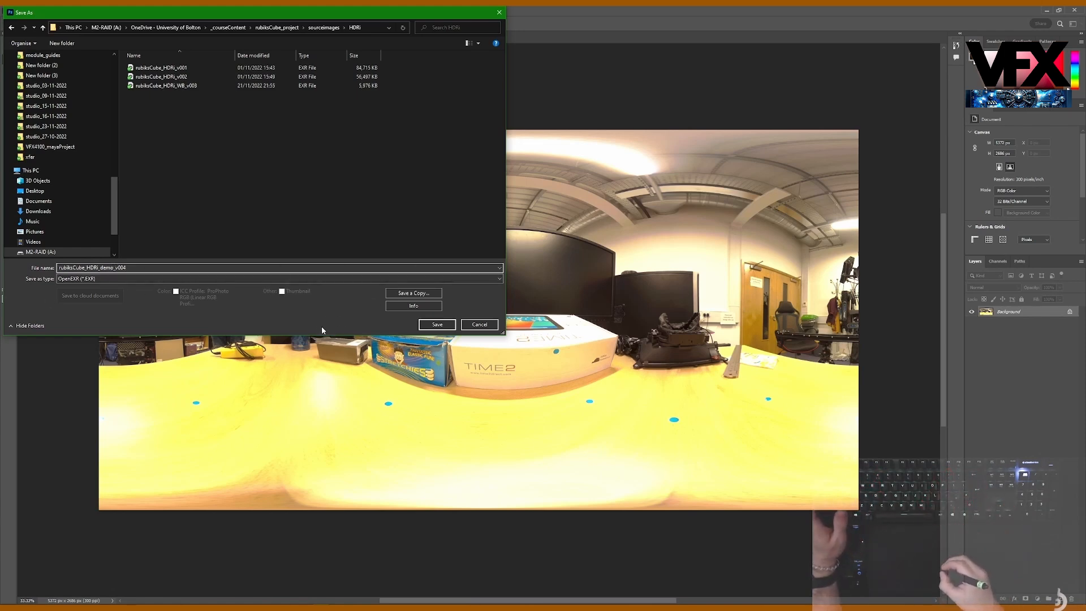
Step: Save the EXR file, keeping Wavelet compression in the OpenEXR write options
left_click(438, 324)
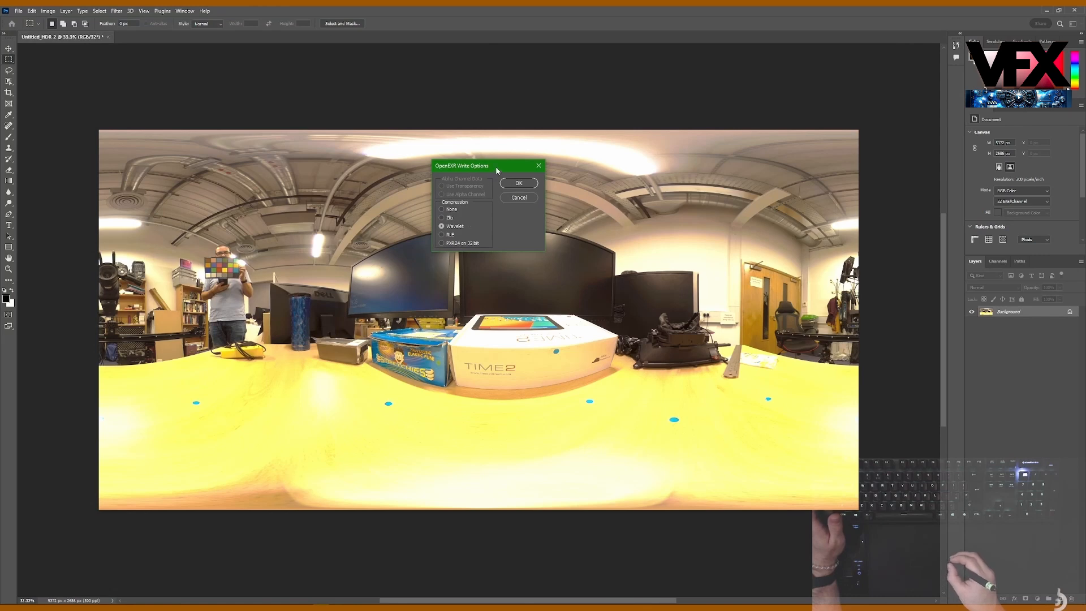
left_click_drag(496, 170, 502, 173)
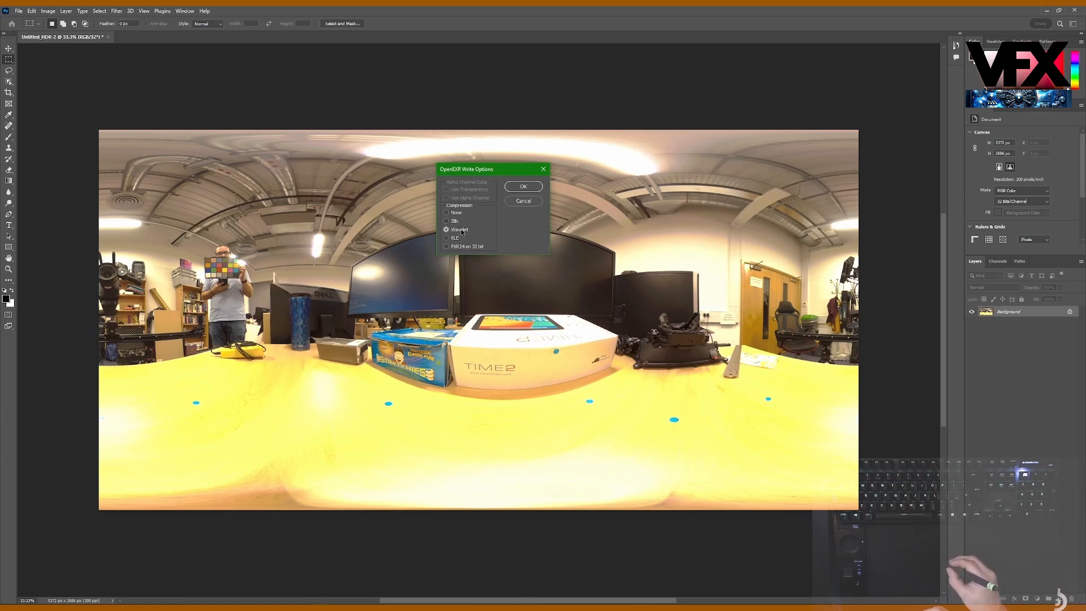
left_click_drag(486, 170, 503, 178)
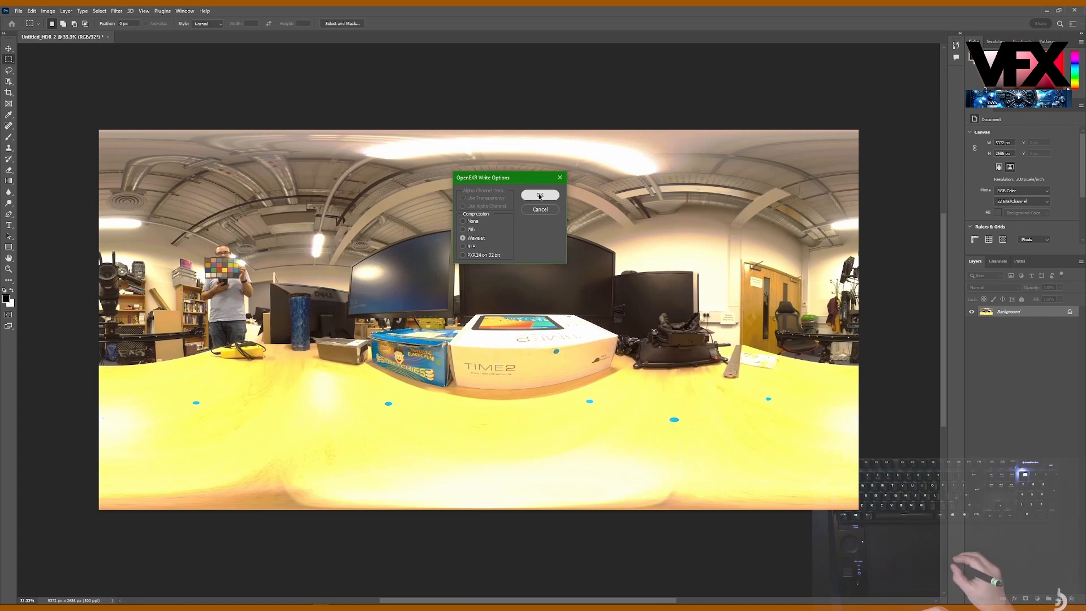
left_click(540, 196)
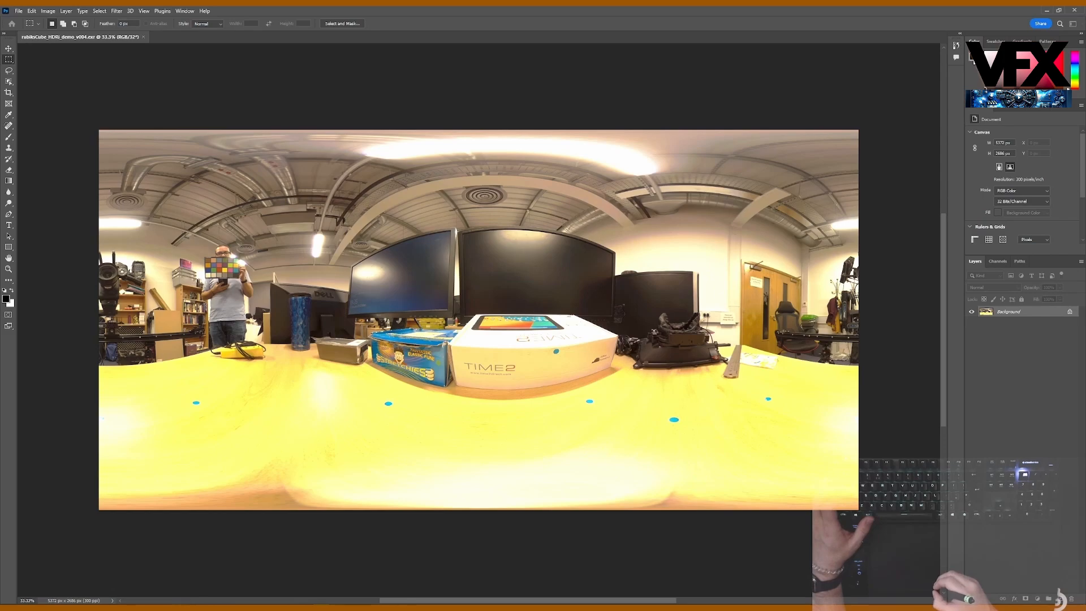
Step: Switch to Nuke and examine the HDRi white balance (v03) node tree, from the Photoshop HDRi down to the write-out for Maya
mouse_move(181, 608)
left_click(221, 590)
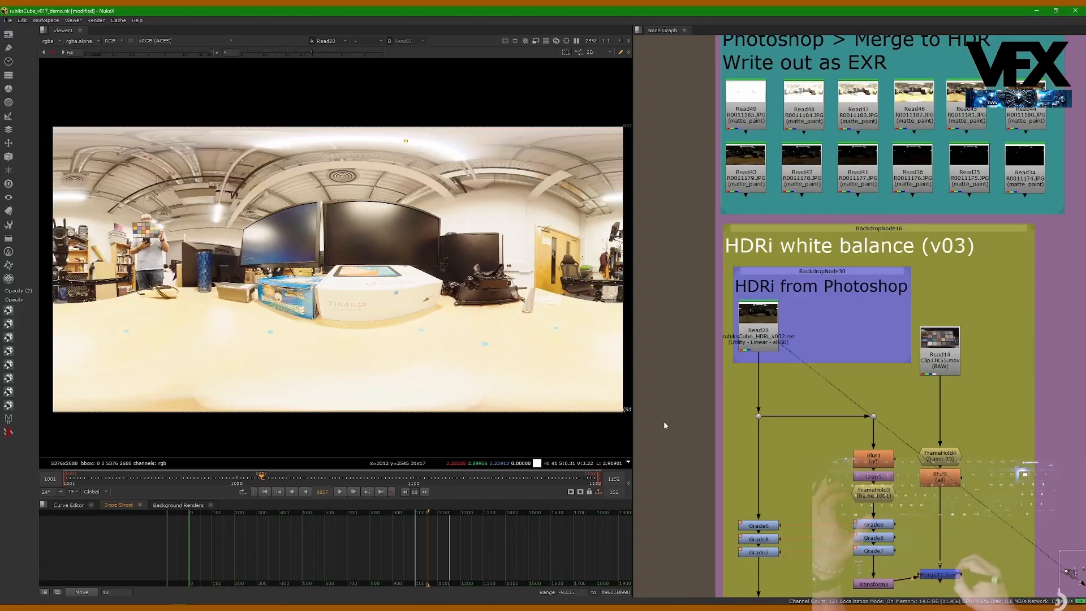
middle_click_drag(726, 374, 722, 265)
middle_click_drag(771, 214, 747, 232, "alt")
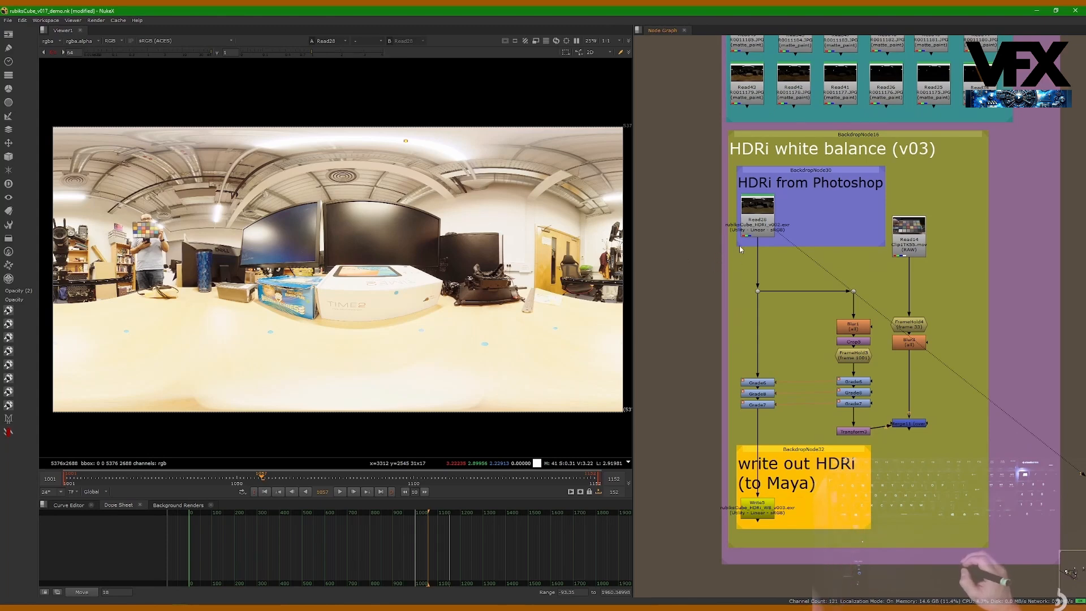
middle_click_drag(707, 206, 777, 176)
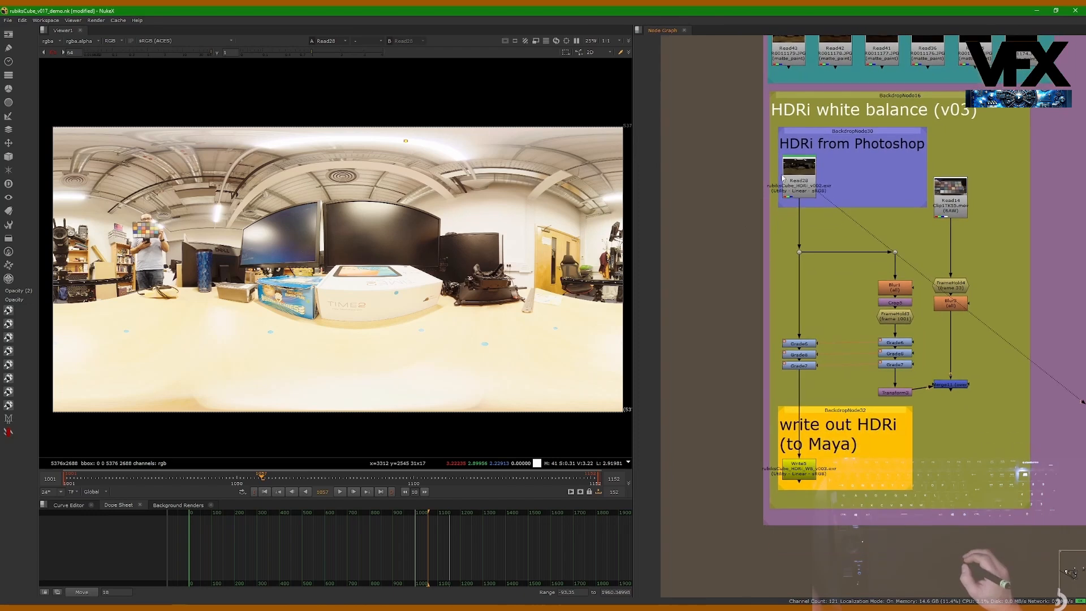
middle_click_drag(730, 289, 736, 315)
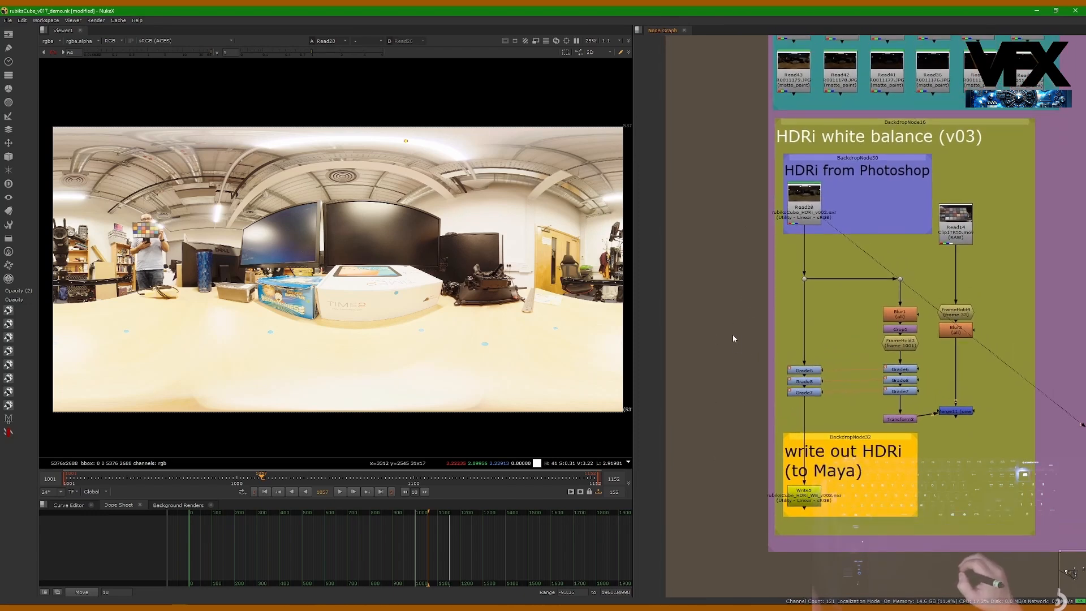